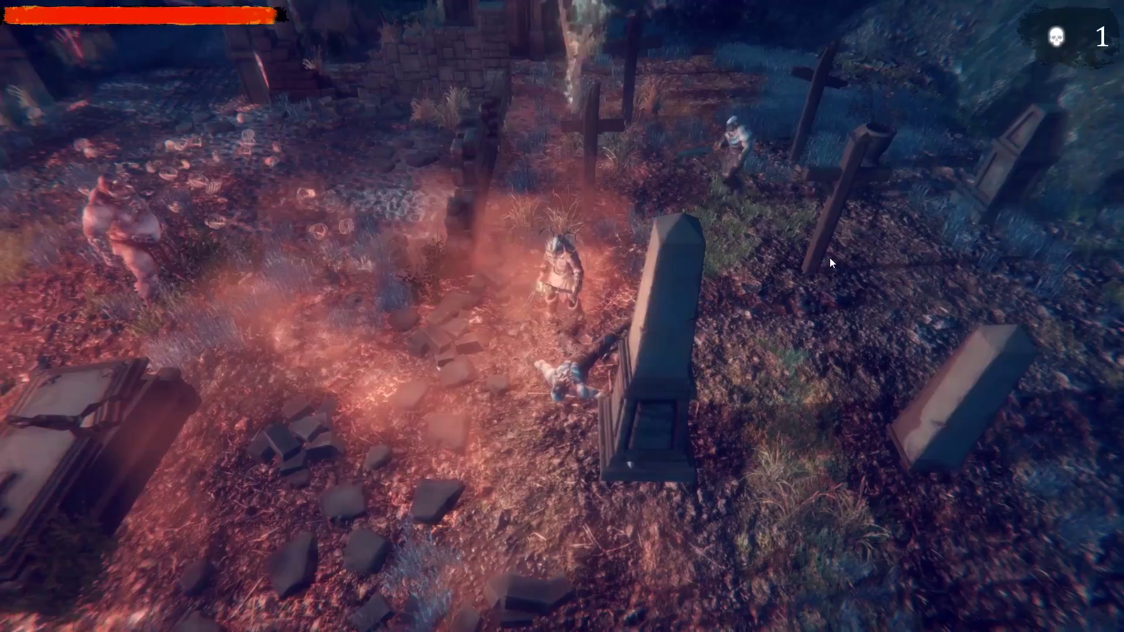
left_click(641, 175)
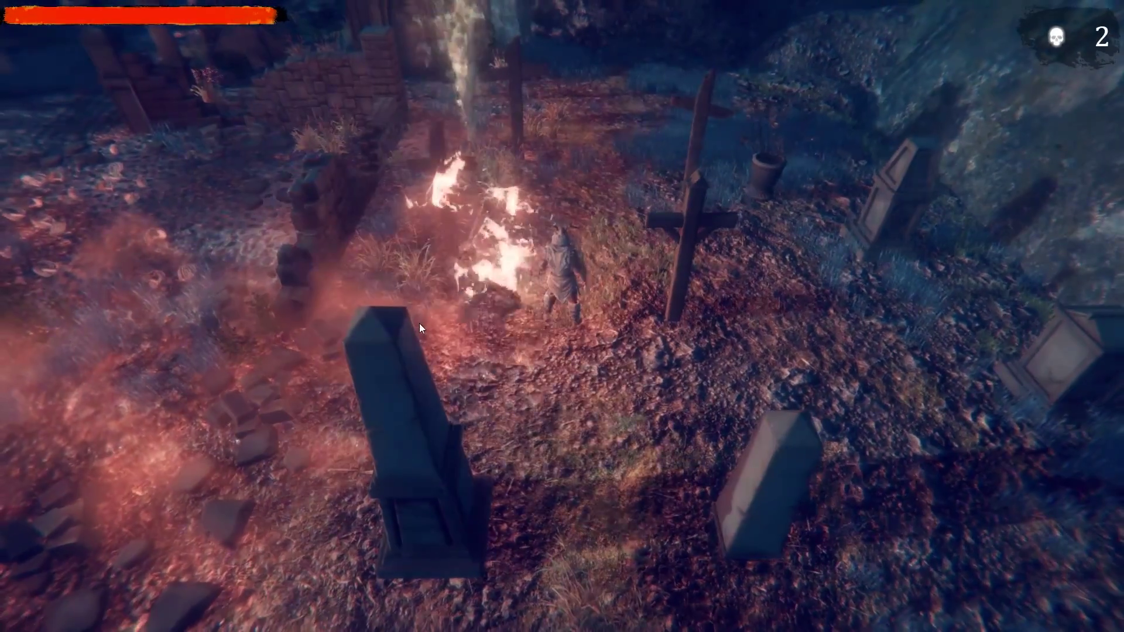
left_click(295, 487)
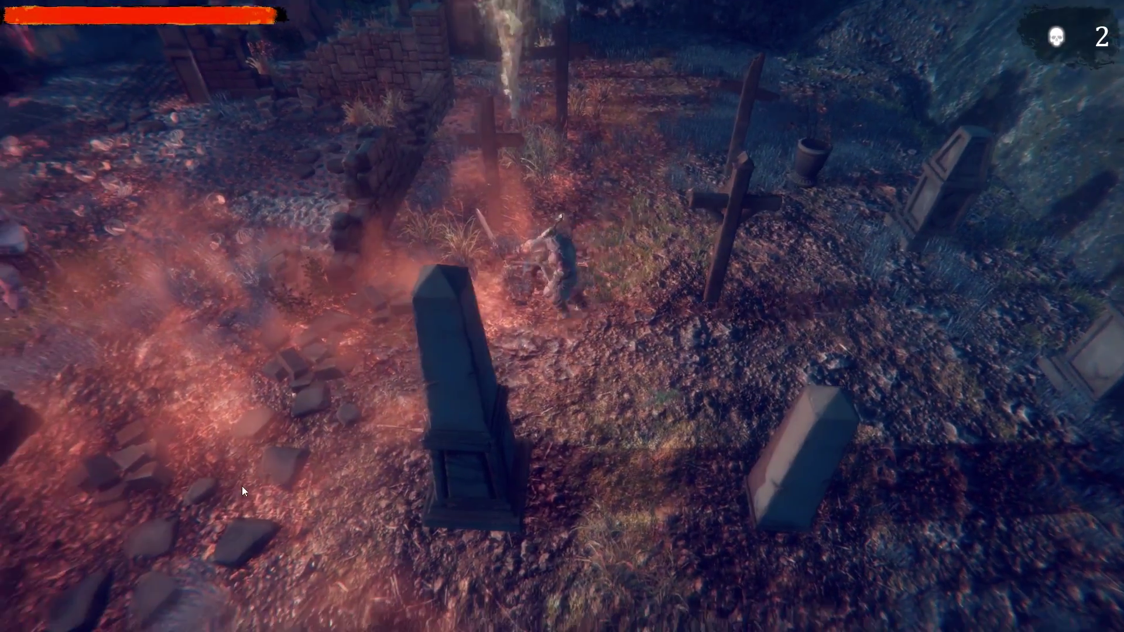
mouse_move(241, 486)
left_mouse_down()
mouse_move(219, 328)
mouse_move(262, 293)
left_mouse_up()
left_click(253, 223)
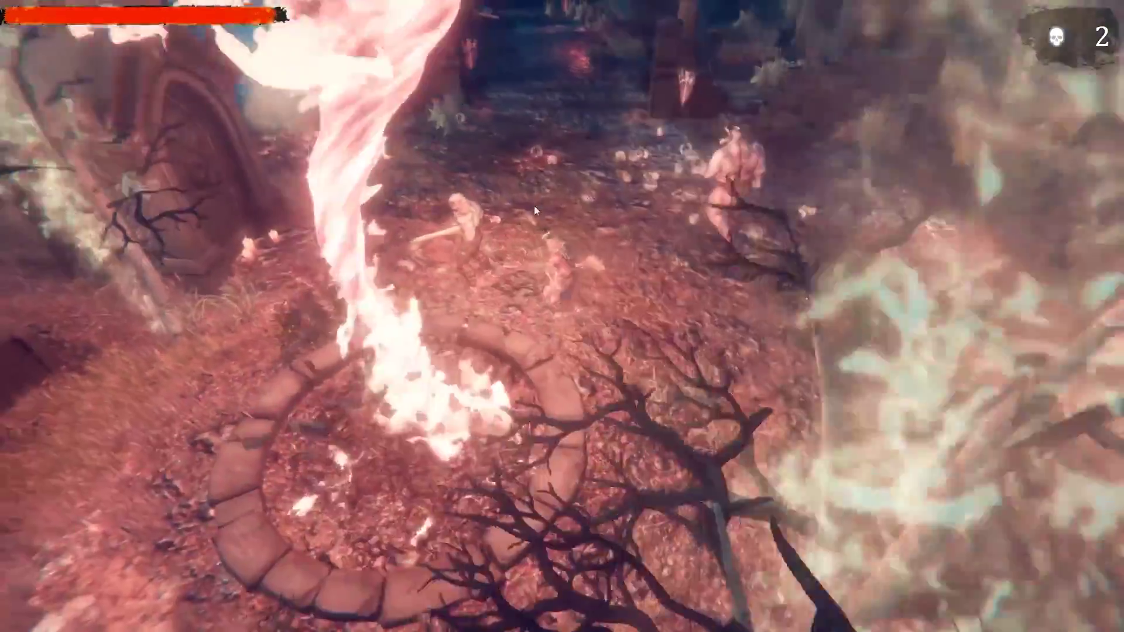
left_click(534, 206)
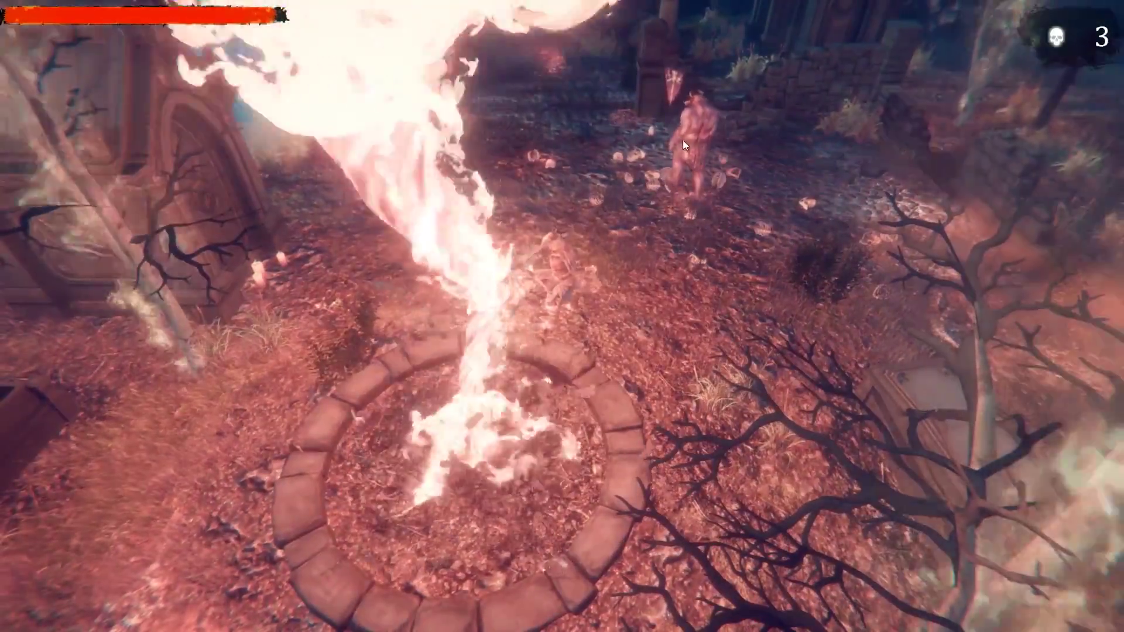
left_click(662, 226)
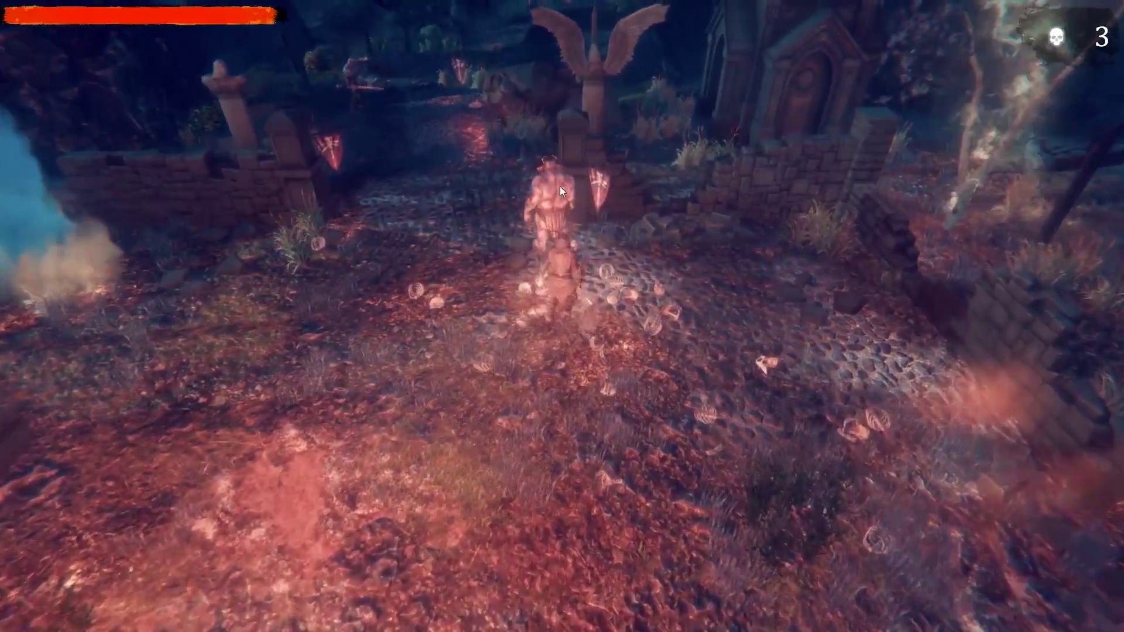
left_click(550, 194)
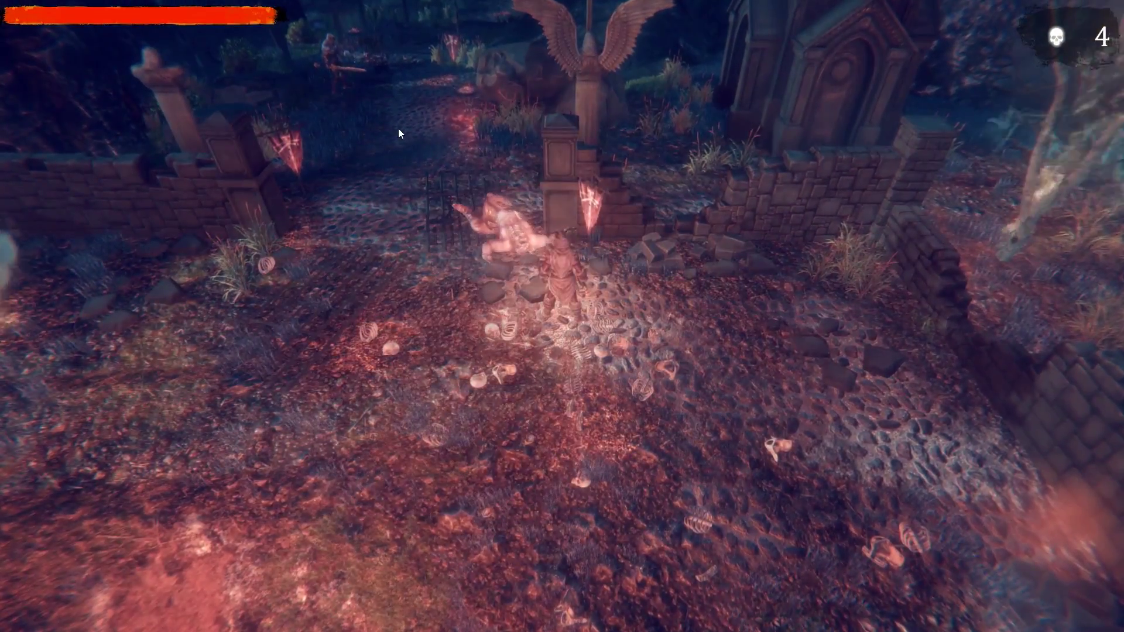
left_click(398, 136)
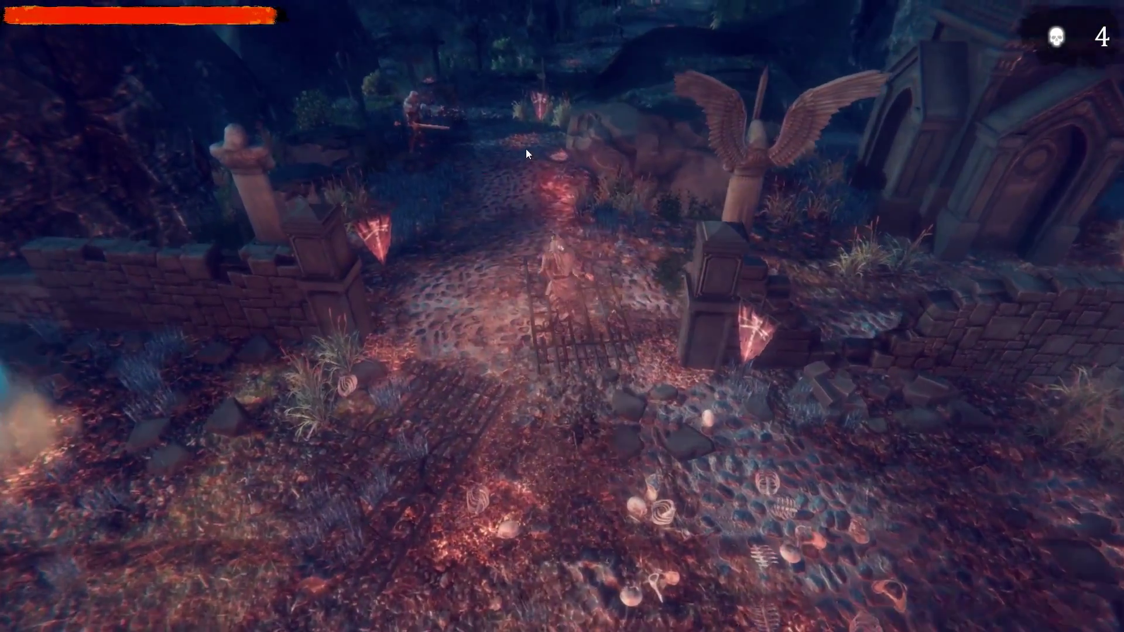
left_click(527, 148)
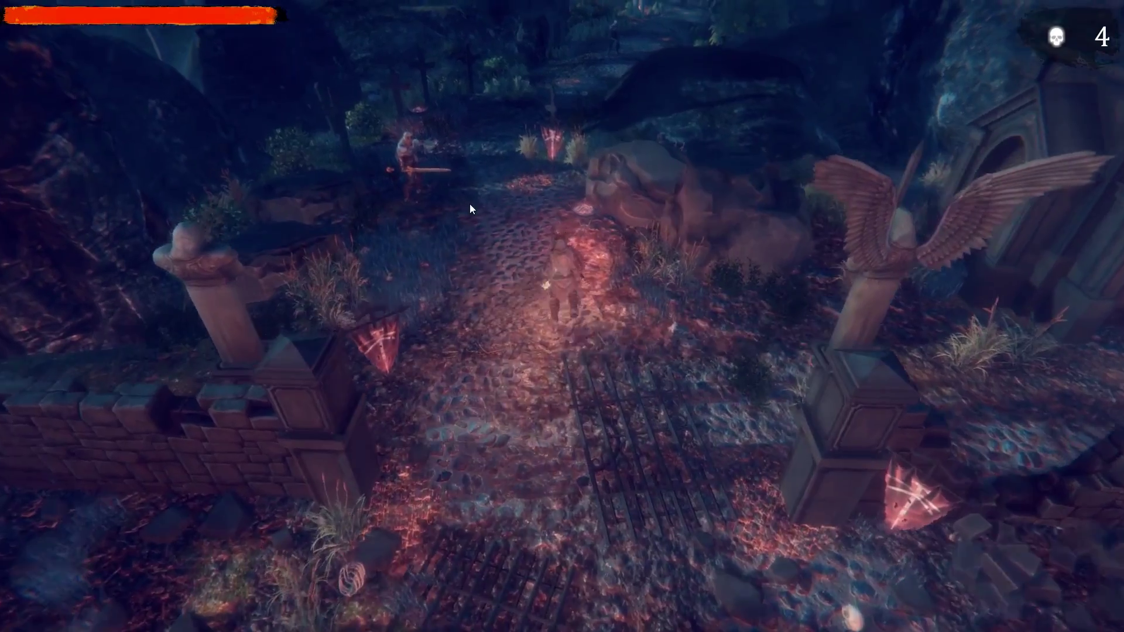
left_click(408, 199)
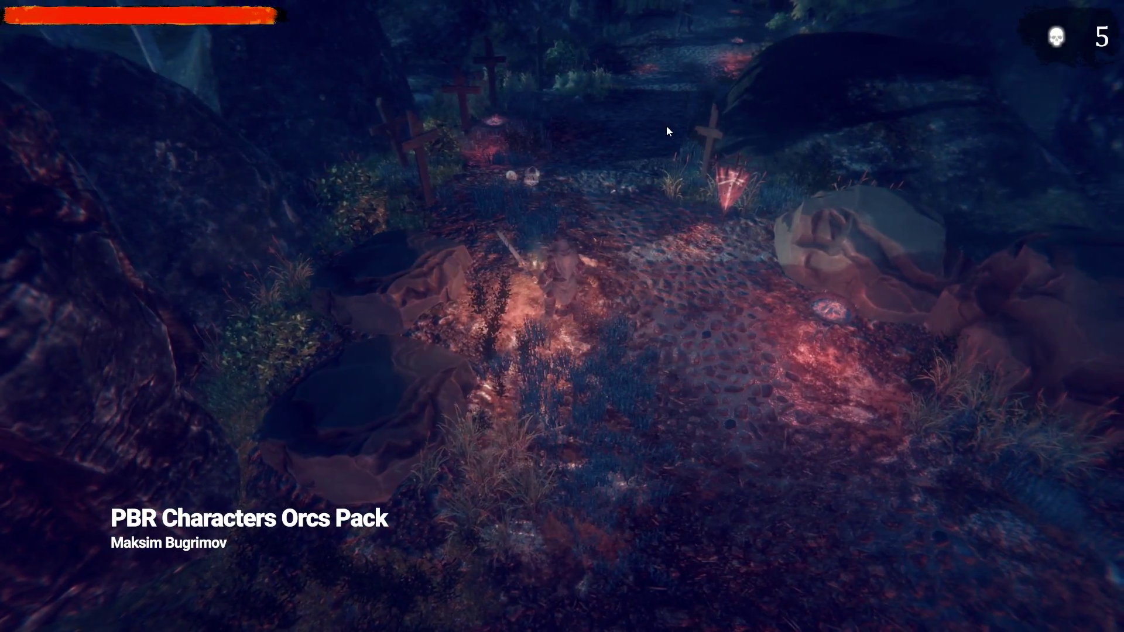
left_click(666, 126)
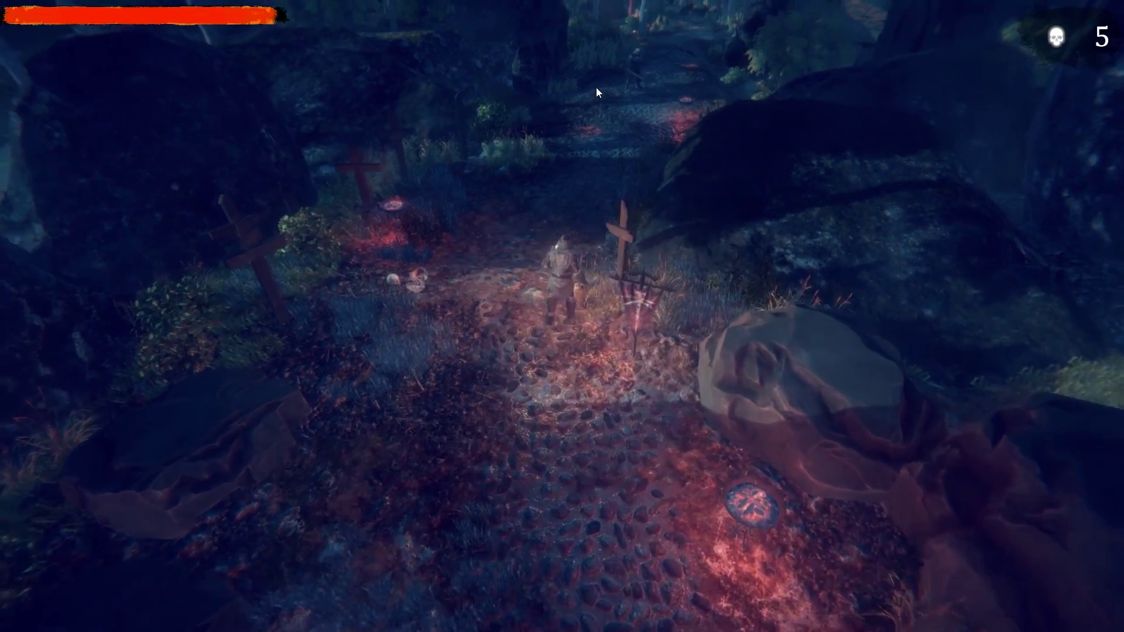
left_click(595, 91)
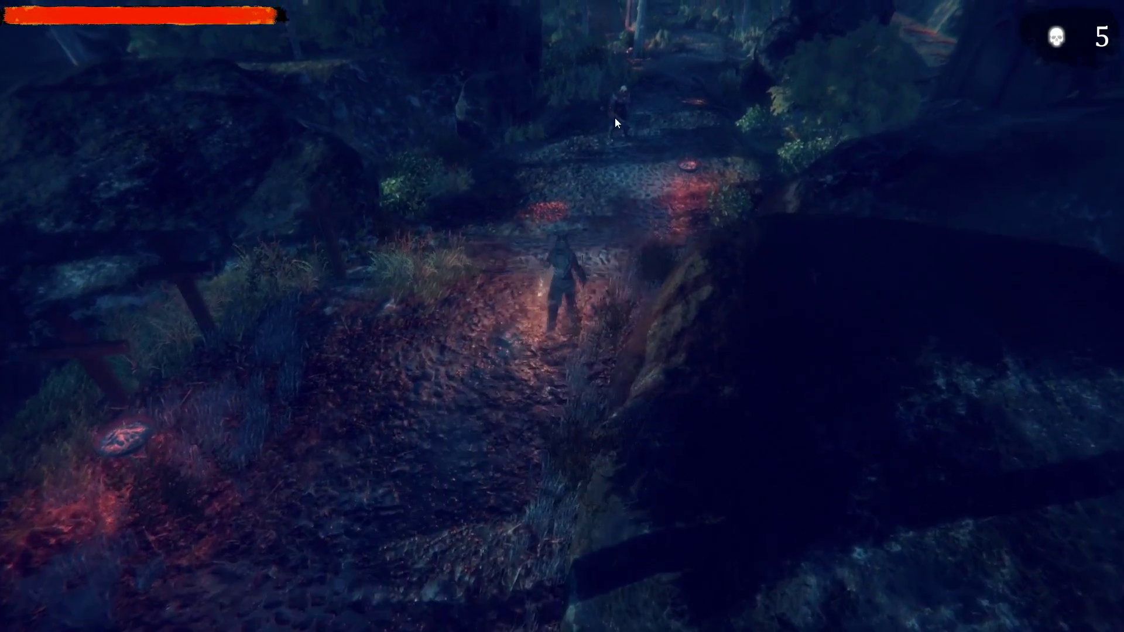
left_click(665, 142)
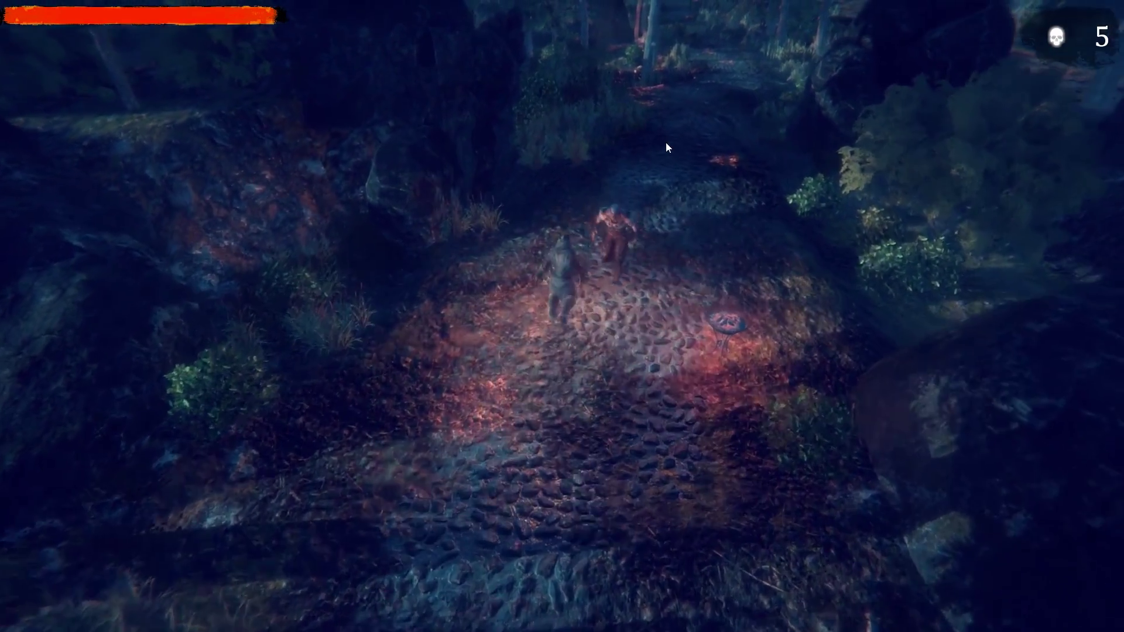
left_click(665, 142)
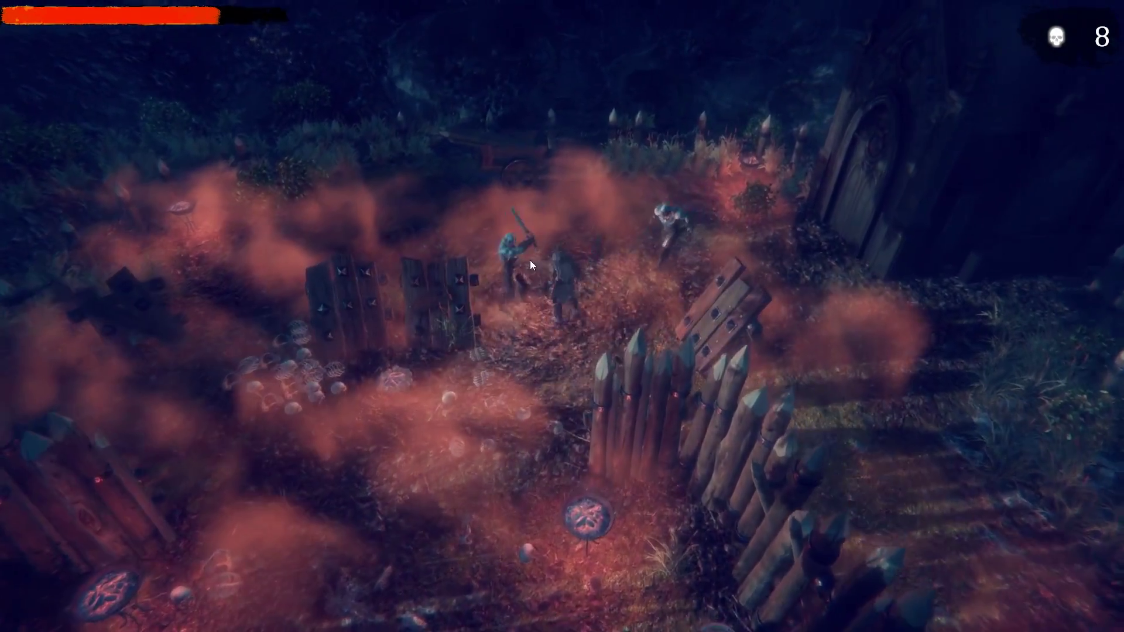
left_click(530, 261)
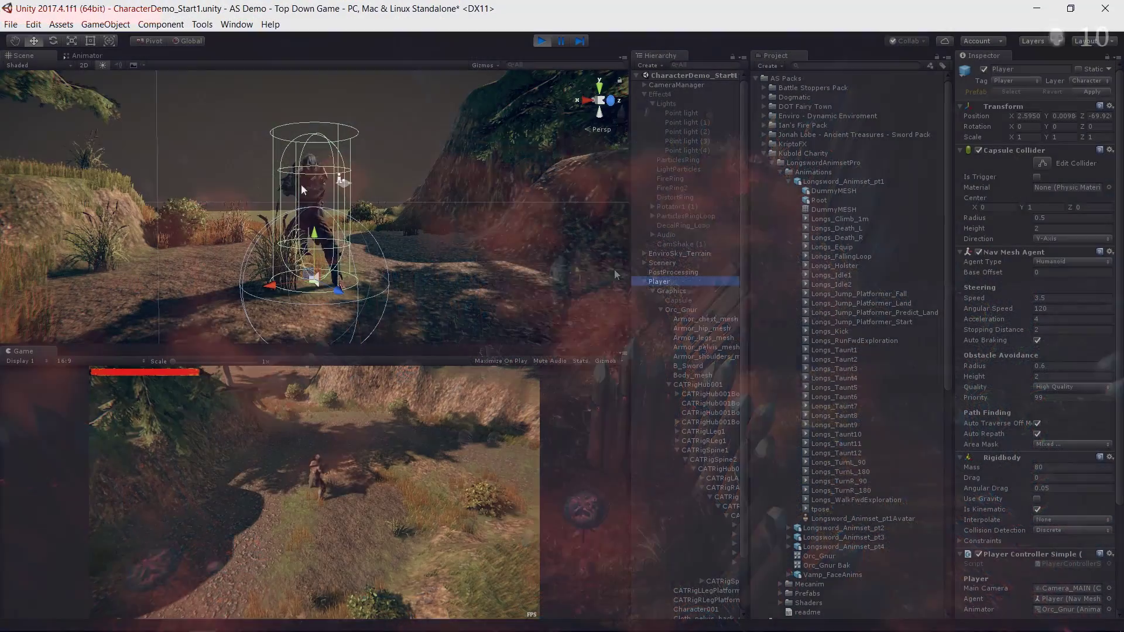
Walk the orc player around the terrain in the running game to test its click-to-move behaviour.
right_click(410, 184)
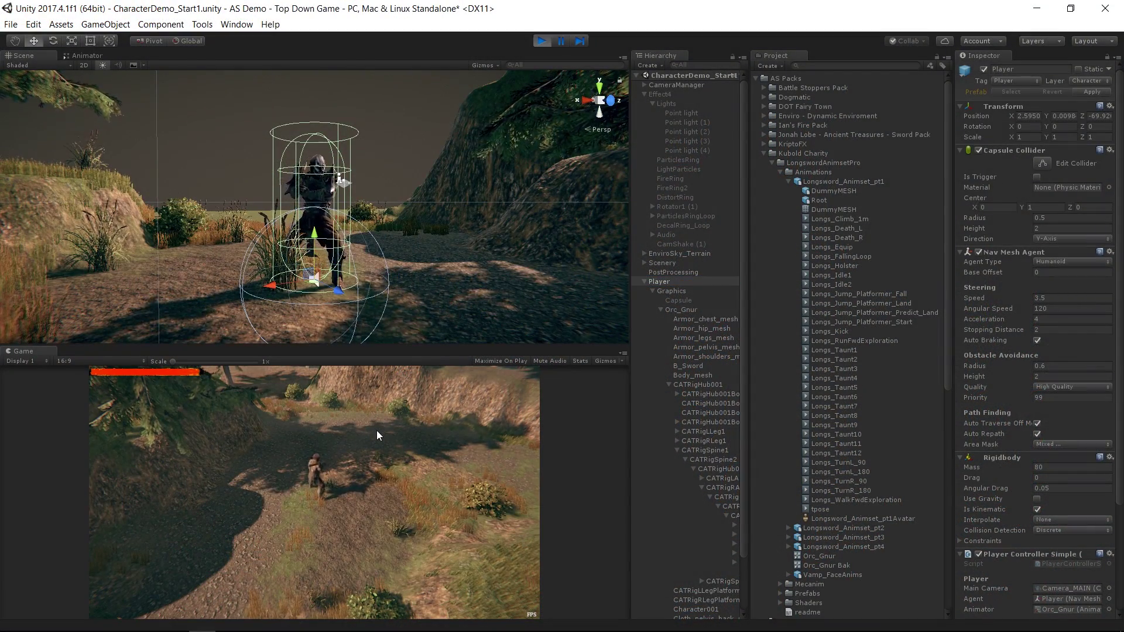
left_click(375, 432)
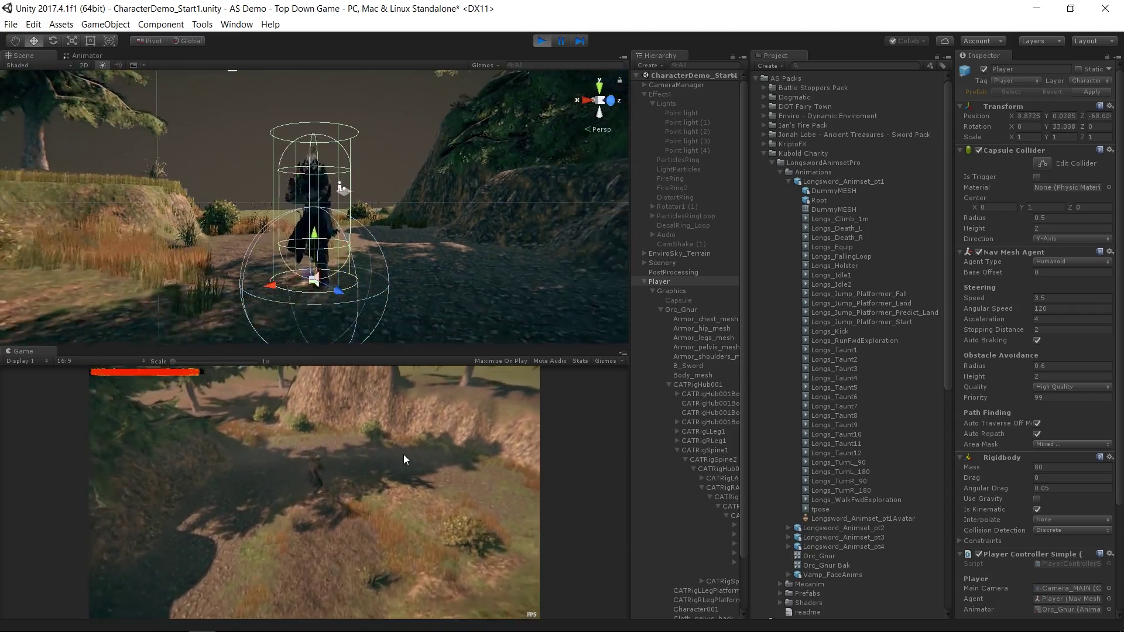
left_click(202, 438)
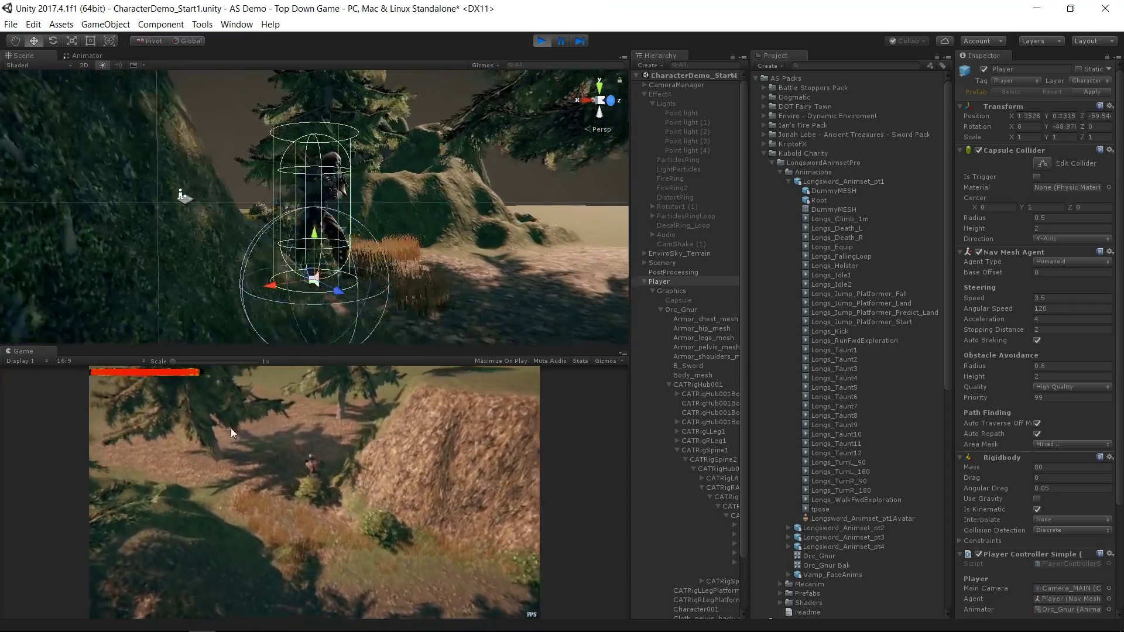
left_click(304, 419)
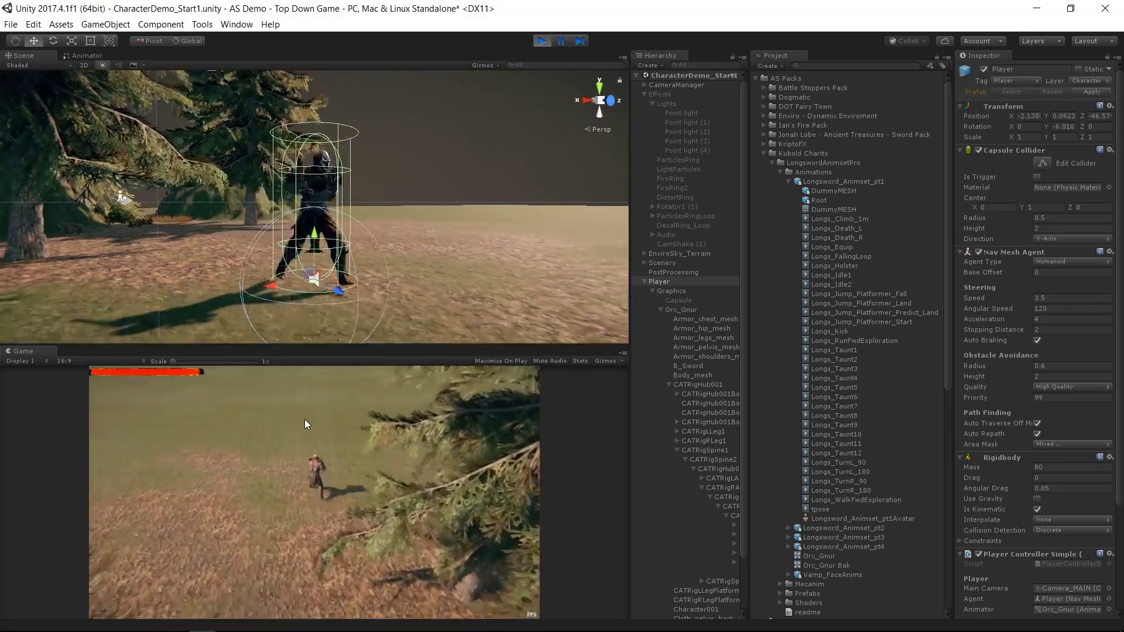
Cast the player's skill effect on the open field and run the orc away from the ring.
key("space")
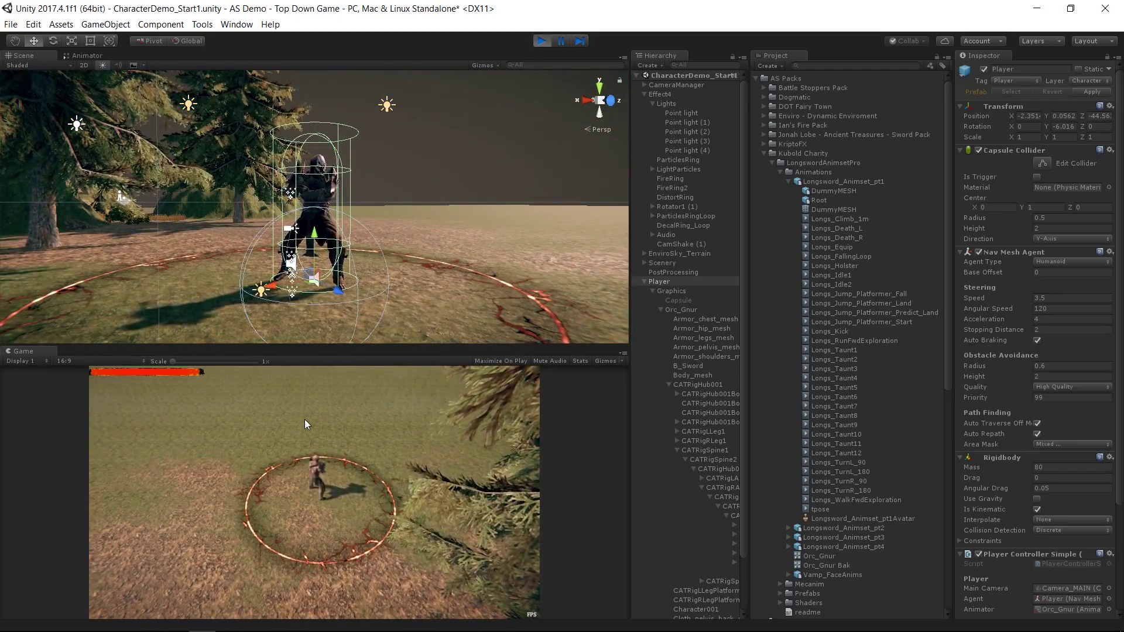
left_click(279, 423)
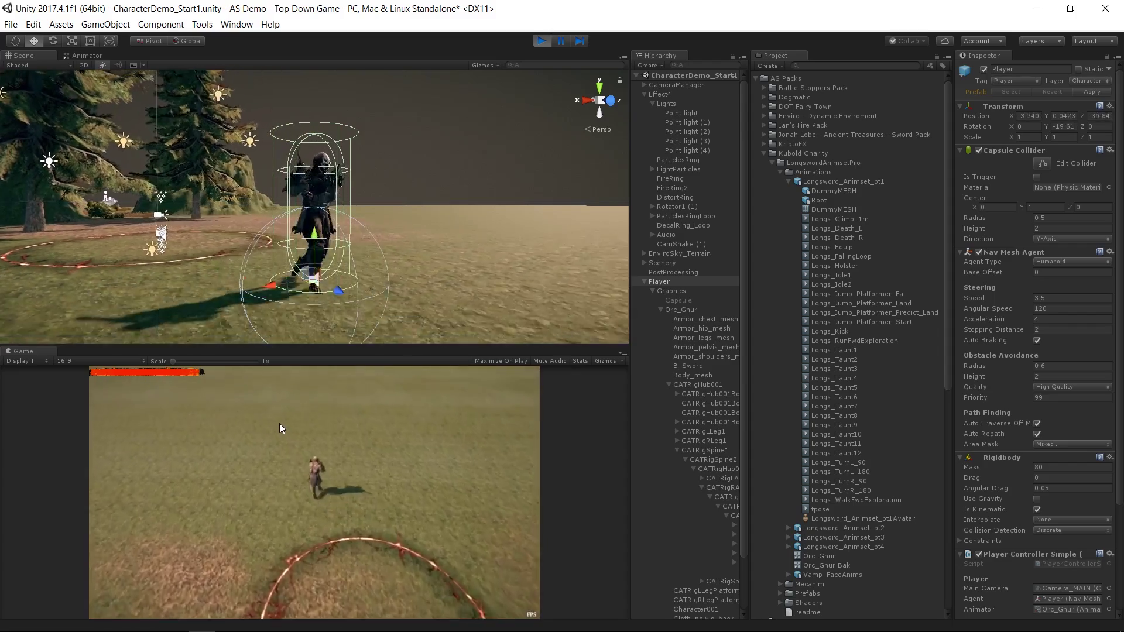
left_click(177, 460)
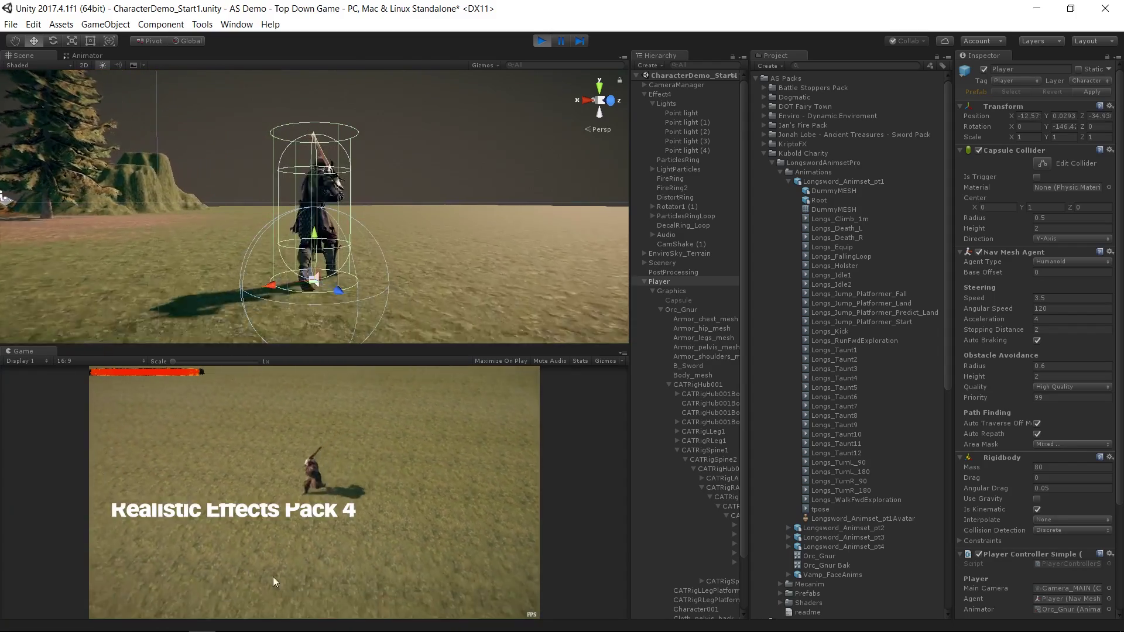
left_click(389, 582)
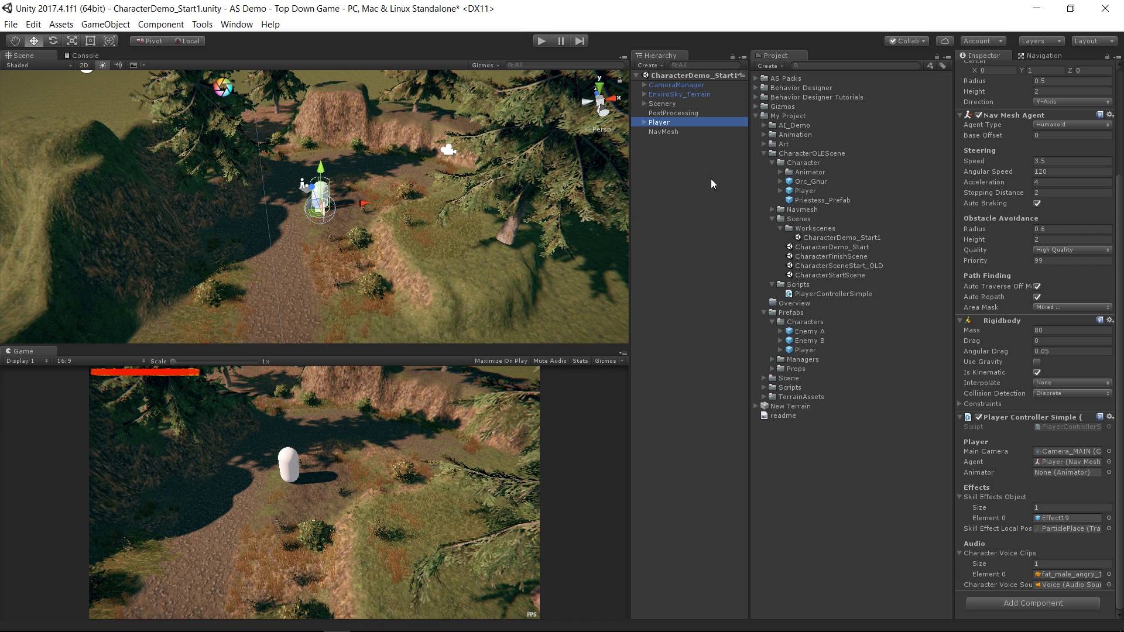
Examine Terrain_SIMPLE's navigation object settings and its baked NavMesh overlay, then hide the overlay.
left_click(645, 103)
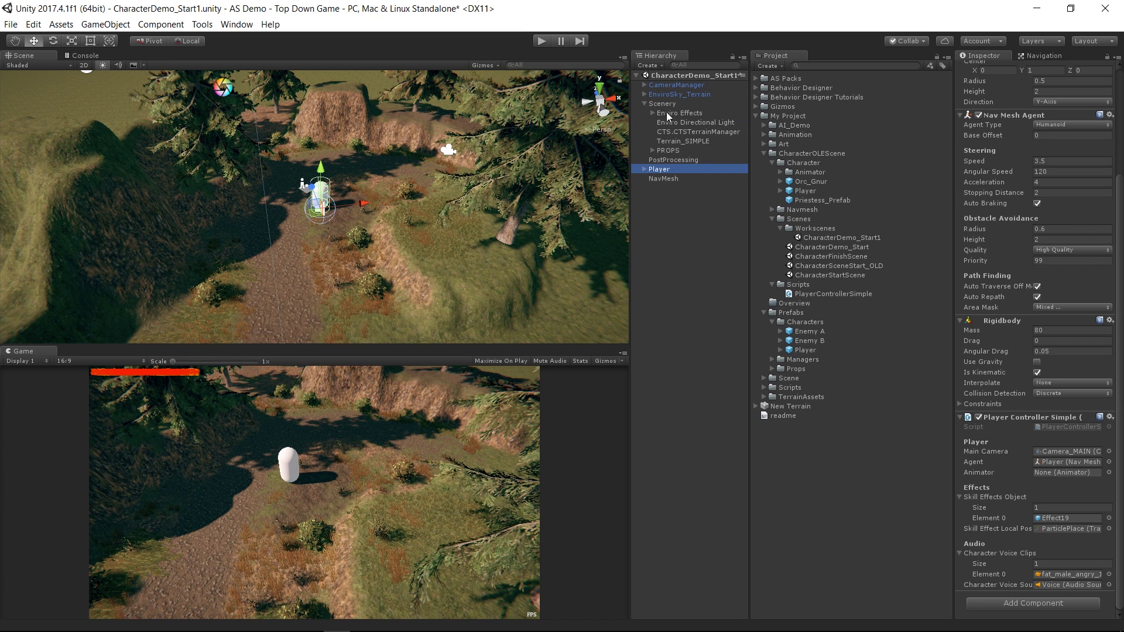
left_click(697, 141)
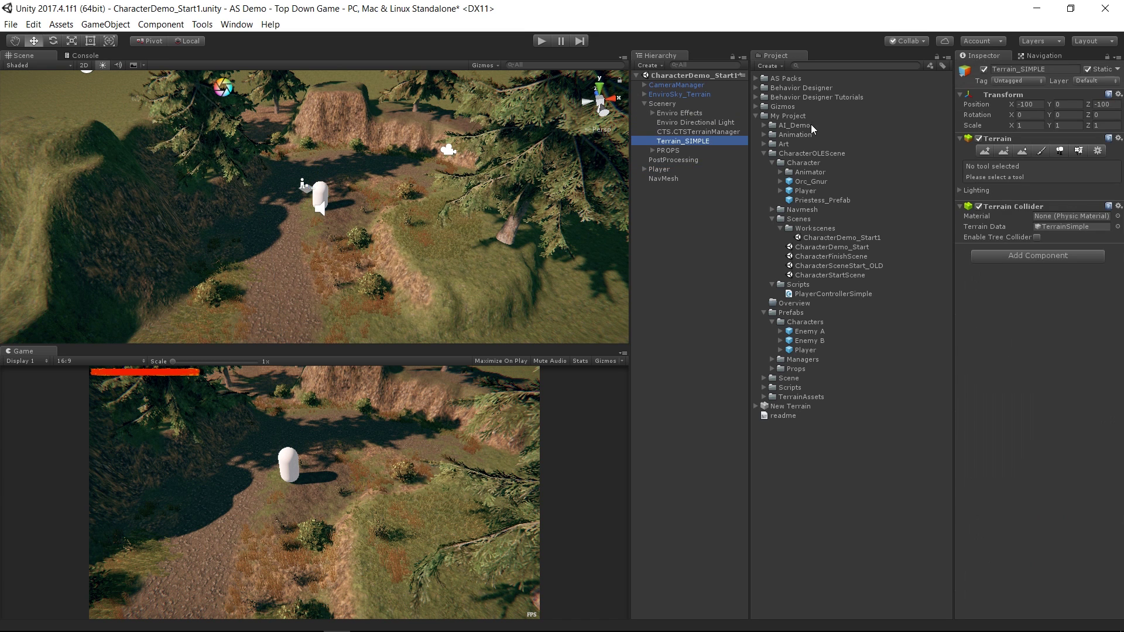
left_click(1040, 56)
left_click(614, 320)
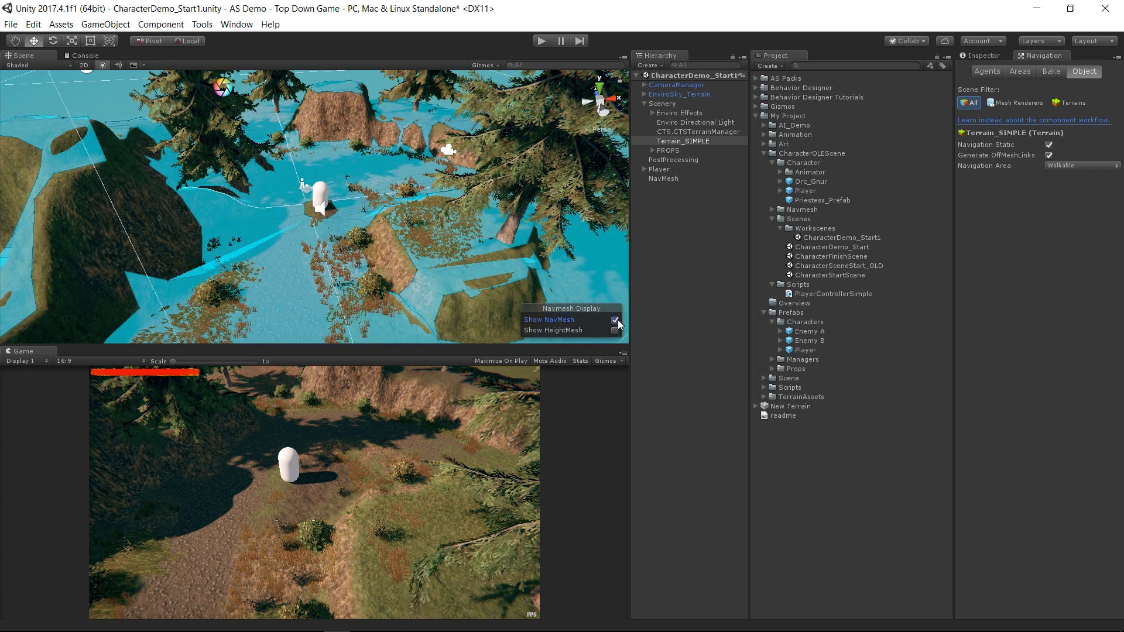
left_click(615, 320)
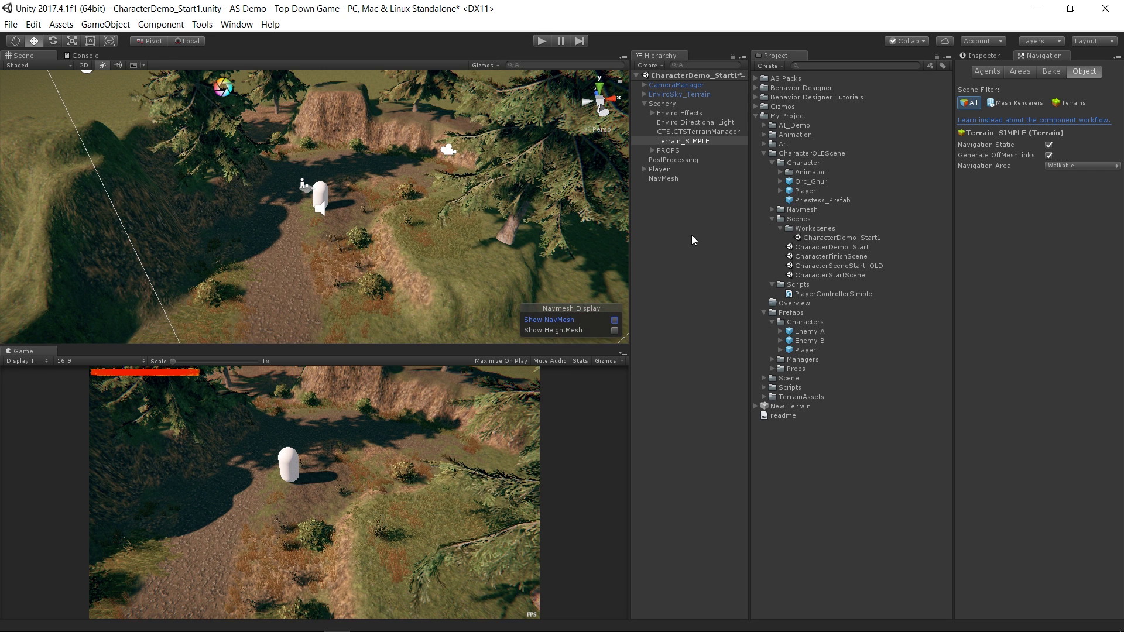
Select the Player object and review its Capsule Collider, Nav Mesh Agent, Rigidbody and Player Controller Simple settings.
left_click(702, 172)
left_click(991, 52)
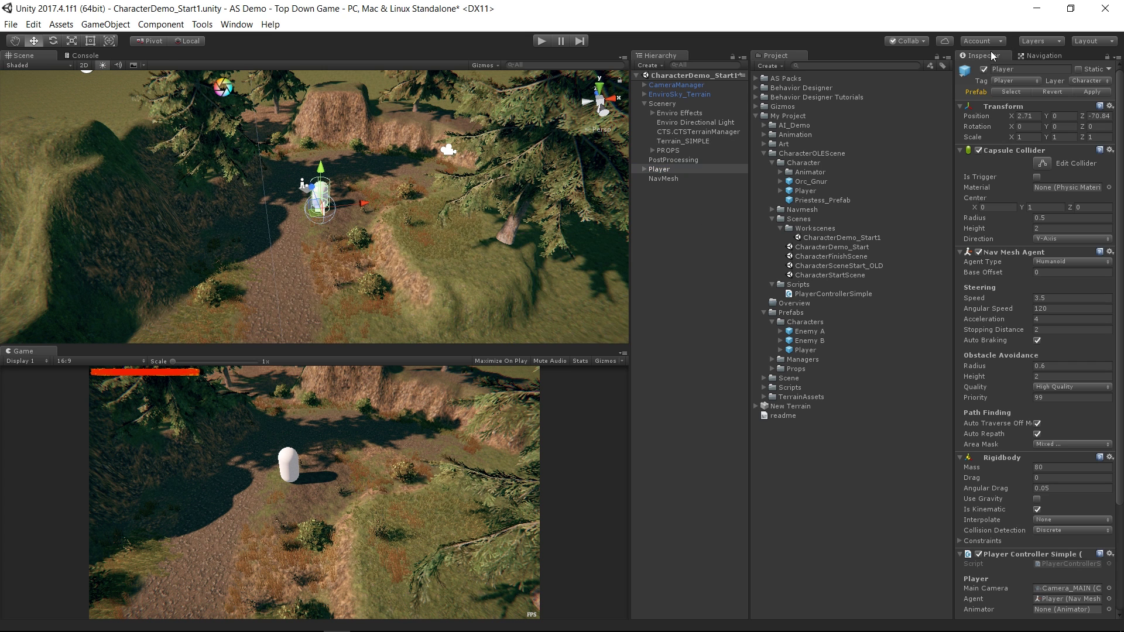
scroll(1073, 316, "down", 5)
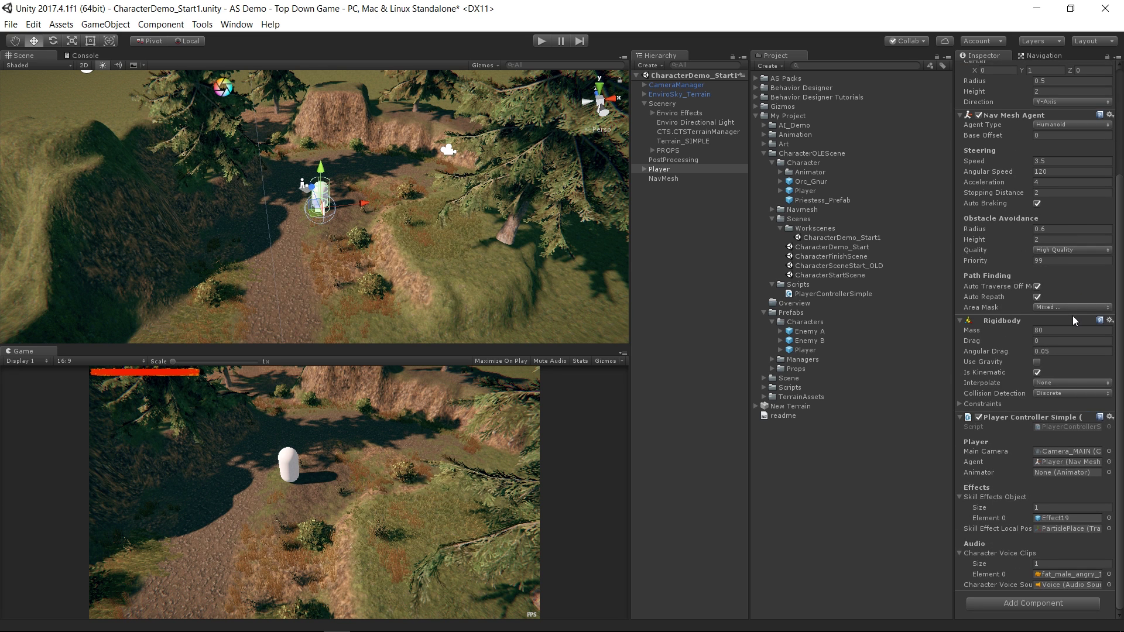
Open the PlayerControllerSimple script in Visual Studio and read through its HandleMovement, HandleSkills and CastSkillEffect methods.
double_click(1077, 426)
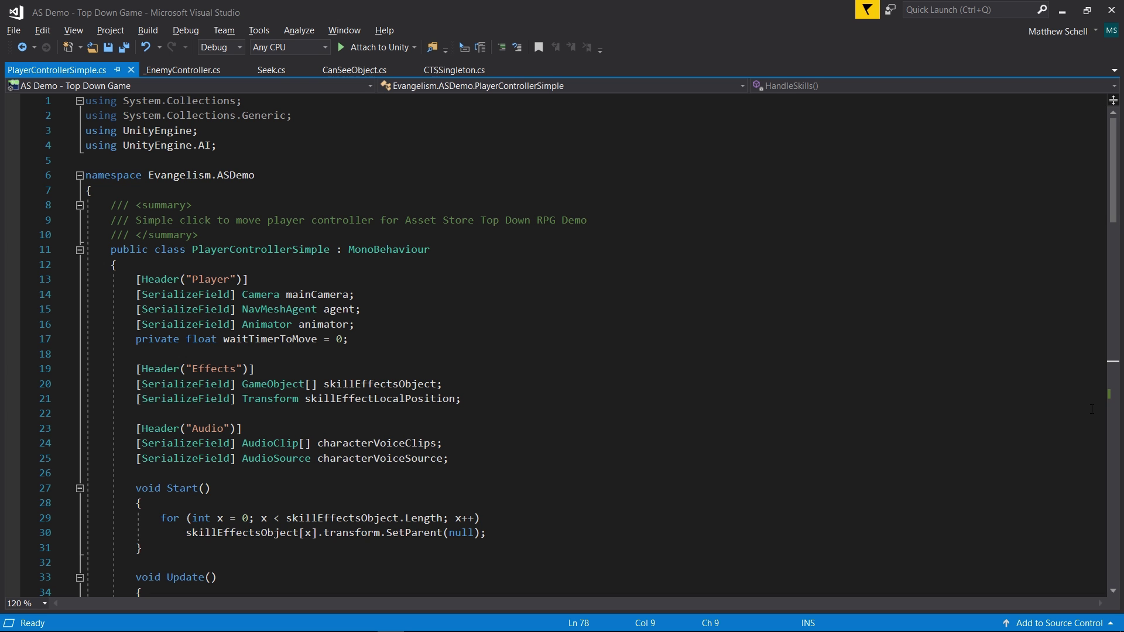
scroll(1092, 408, "down", 14)
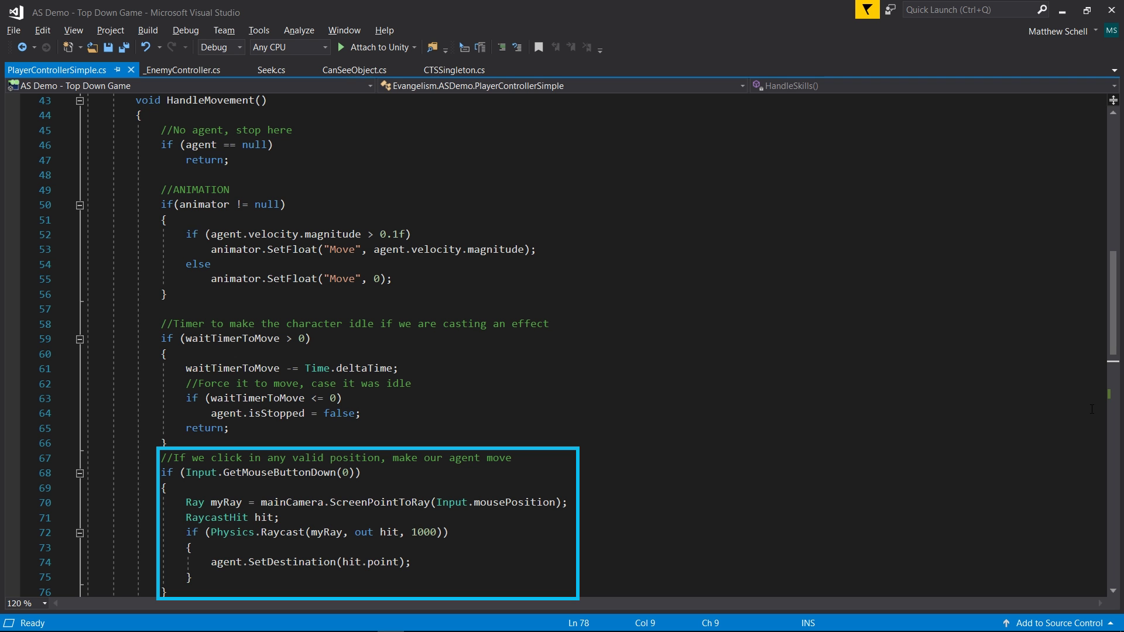
scroll(1091, 408, "down", 13)
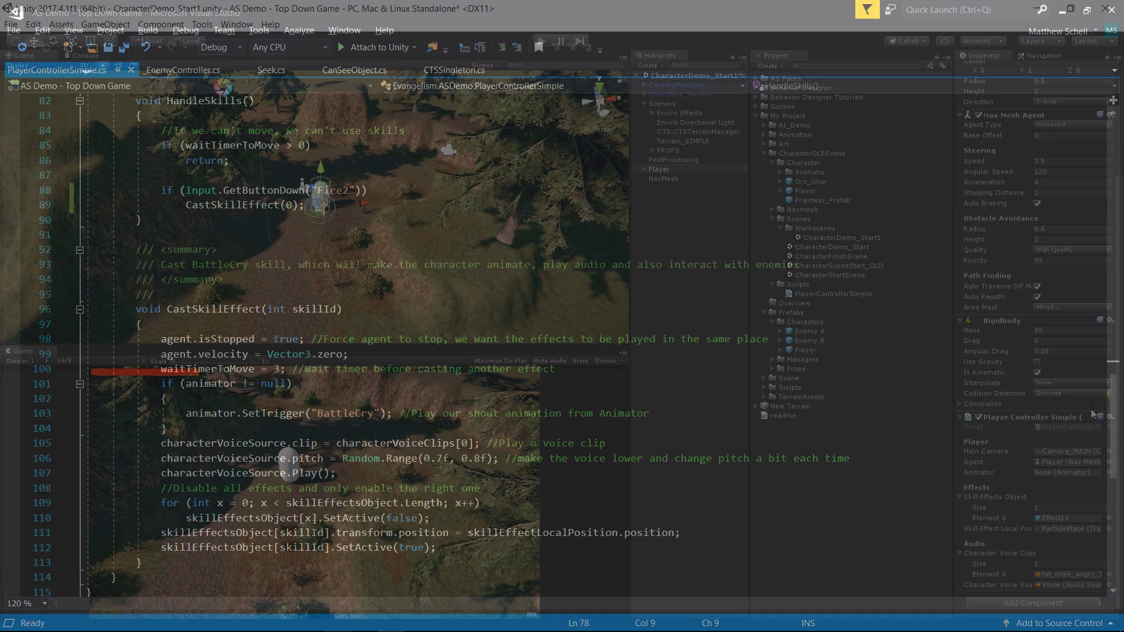
Run the scene in Unity, move the capsule player to two spots and cast its skill effect.
left_click(541, 40)
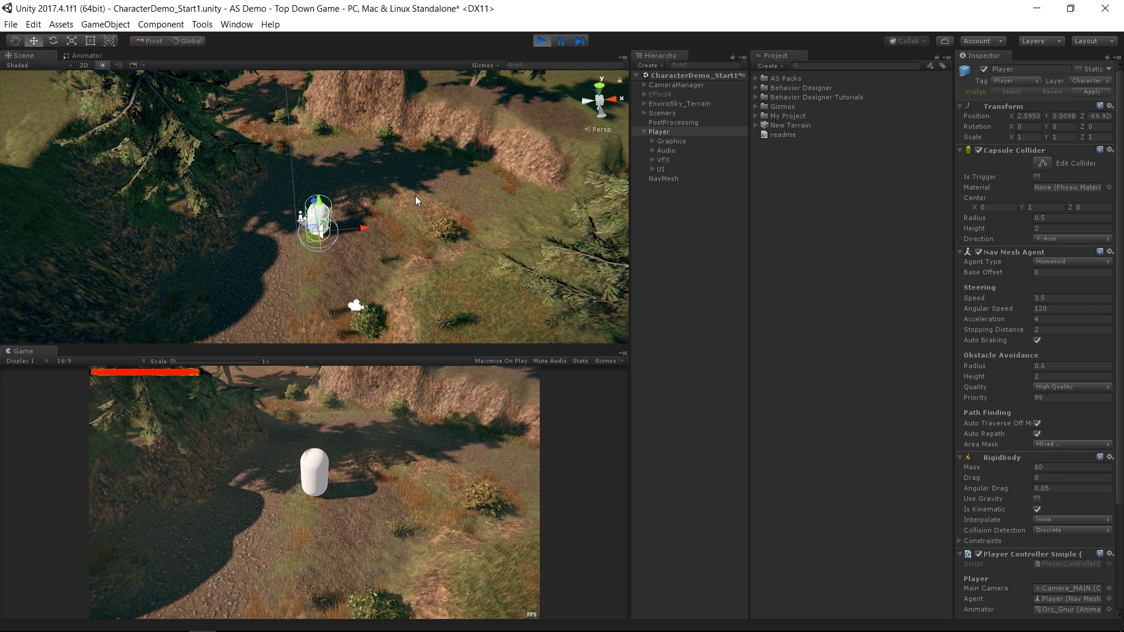
left_click(396, 448)
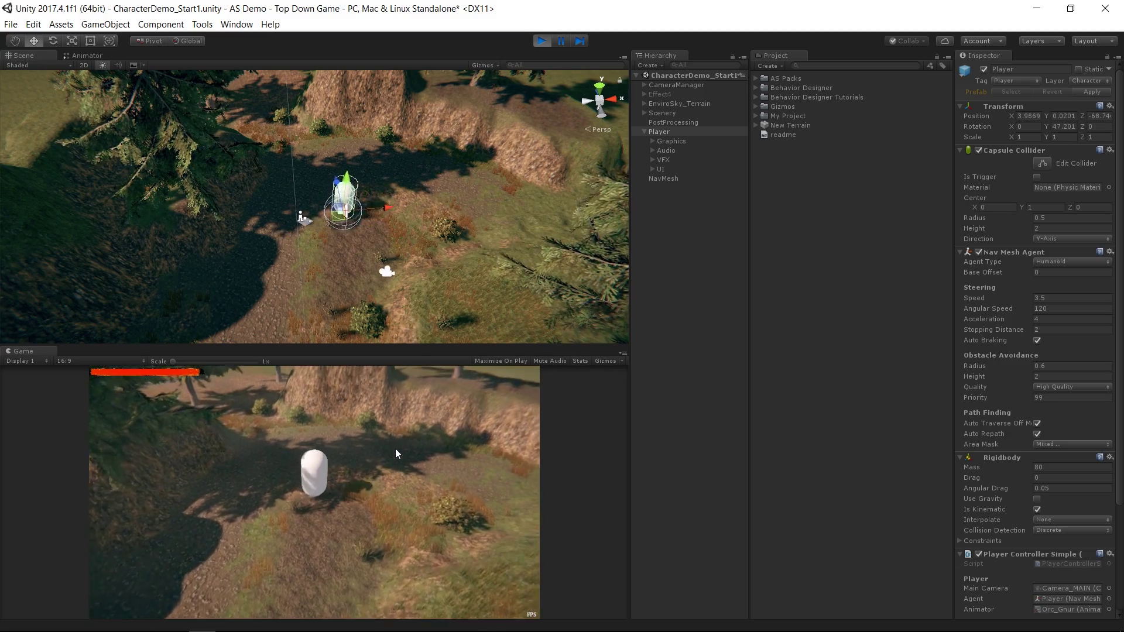
left_click(384, 525)
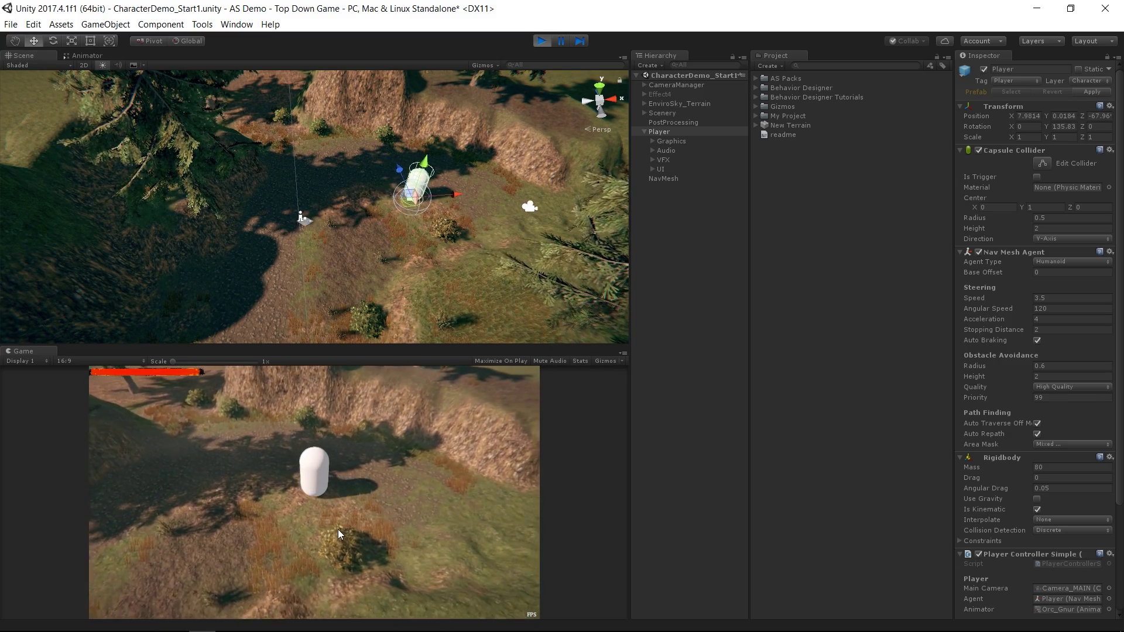
key("space")
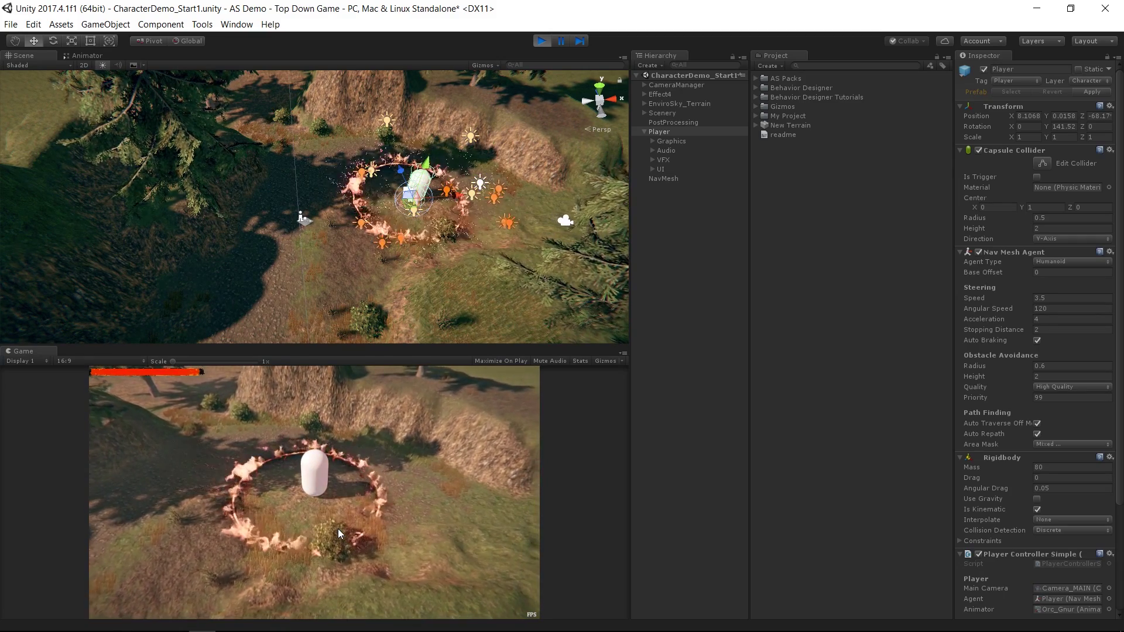
Move the capsule player to another spot on the path and stop the running scene.
left_click(184, 564)
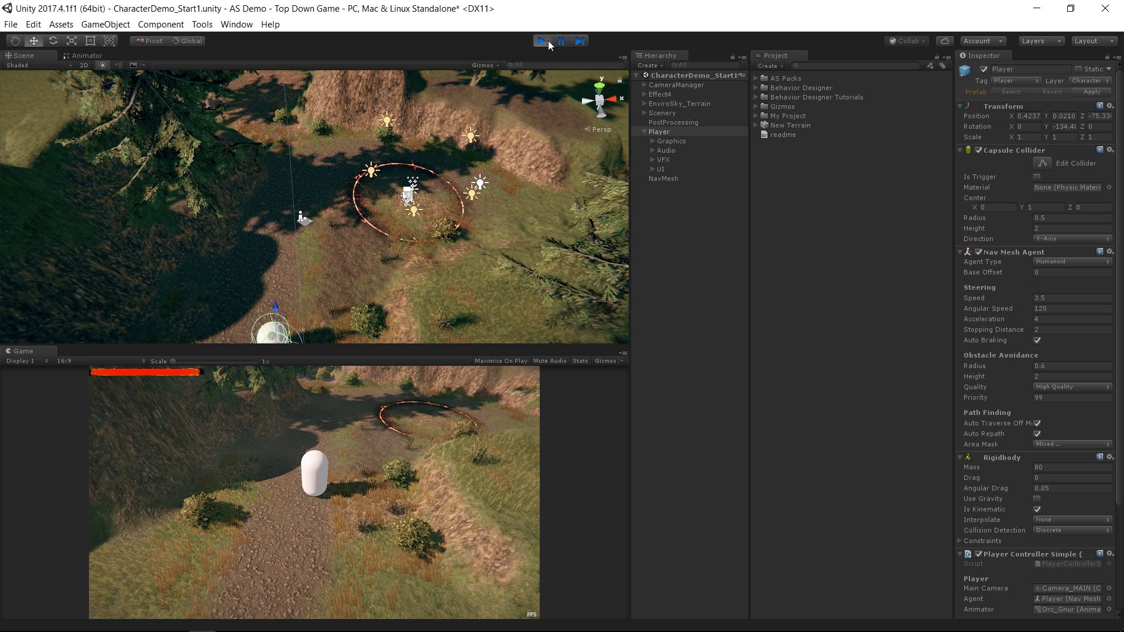
left_click(548, 41)
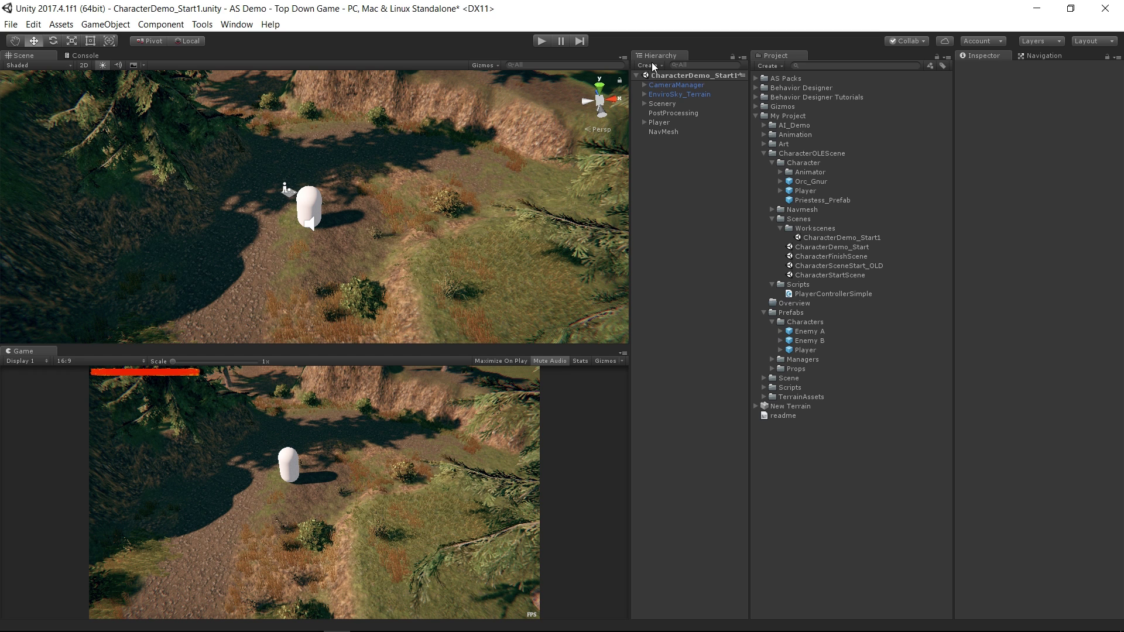
Deactivate the Capsule object inside the Player's Graphics group.
left_click(644, 121)
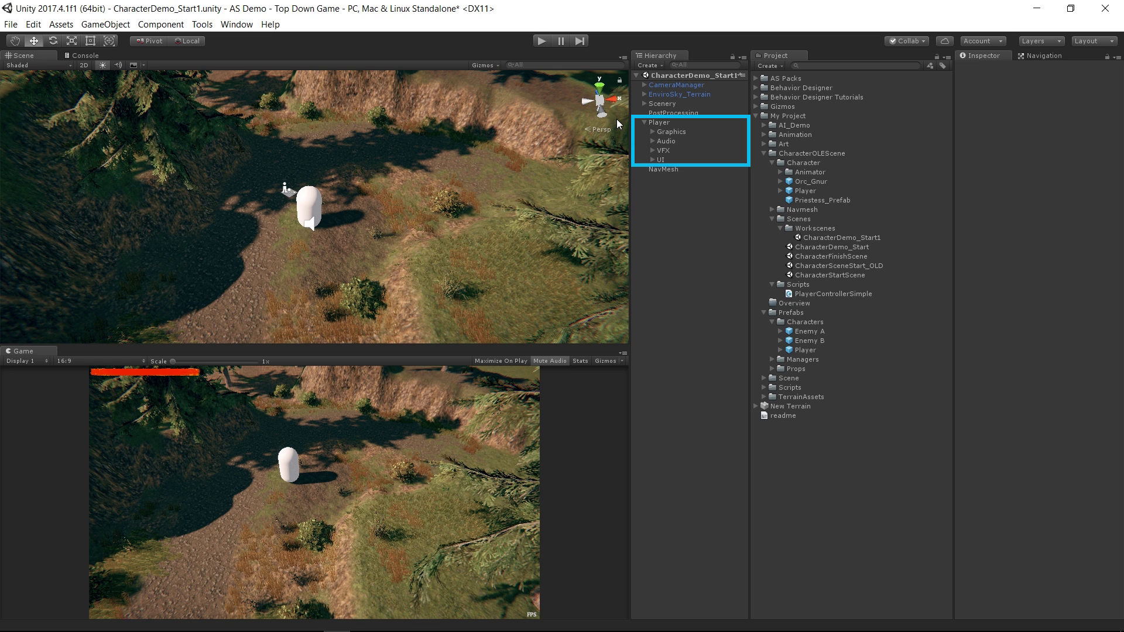
left_click(652, 132)
left_click(713, 141)
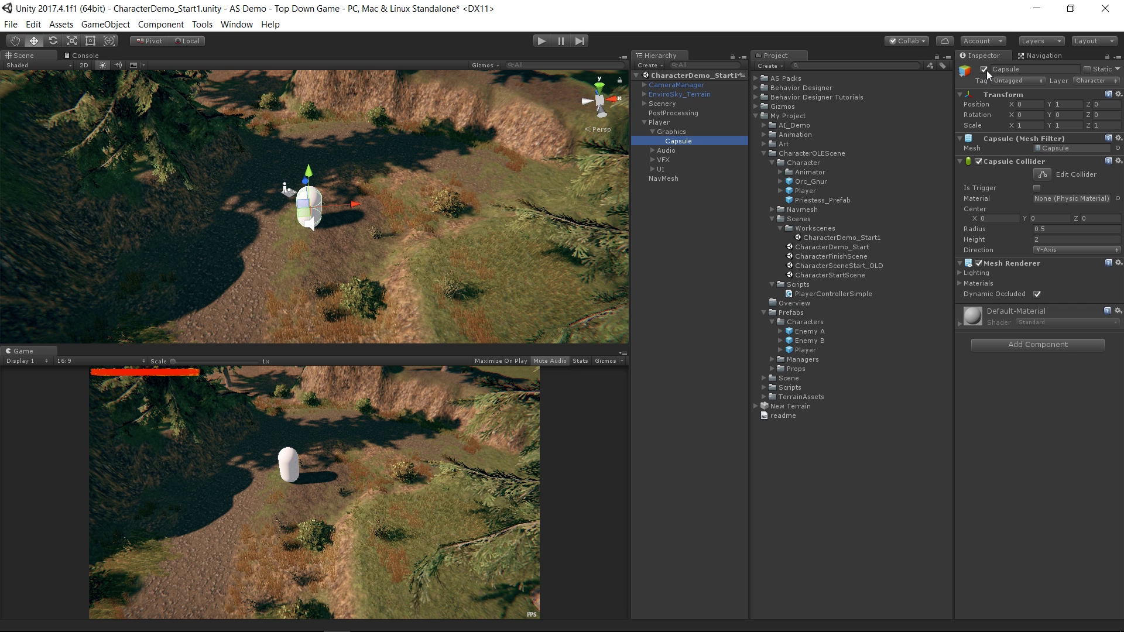
left_click(984, 69)
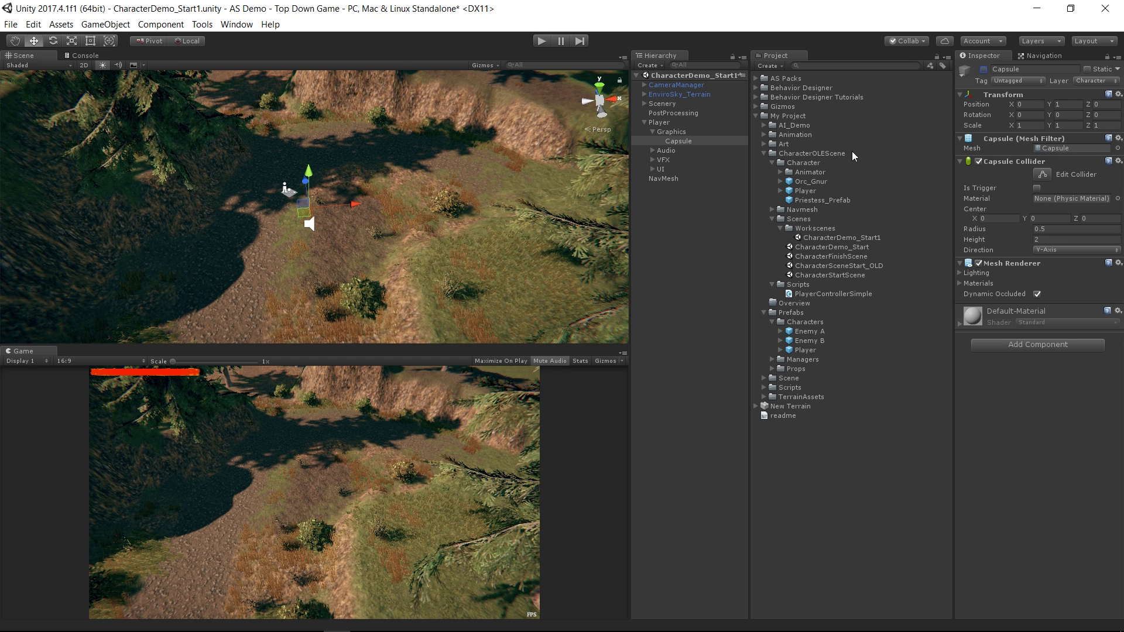
Add the Orc_Gnur prefab as a child of the Player's Graphics object and frame it from the front in the Scene view.
left_click_drag(831, 179, 683, 135)
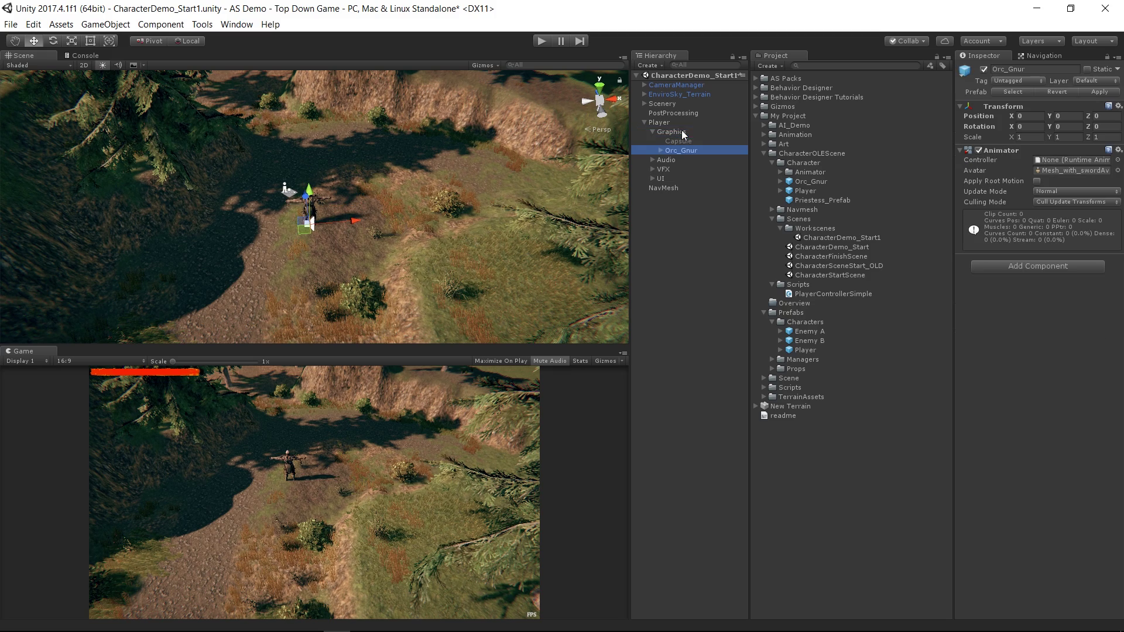
left_click(313, 201)
key("f")
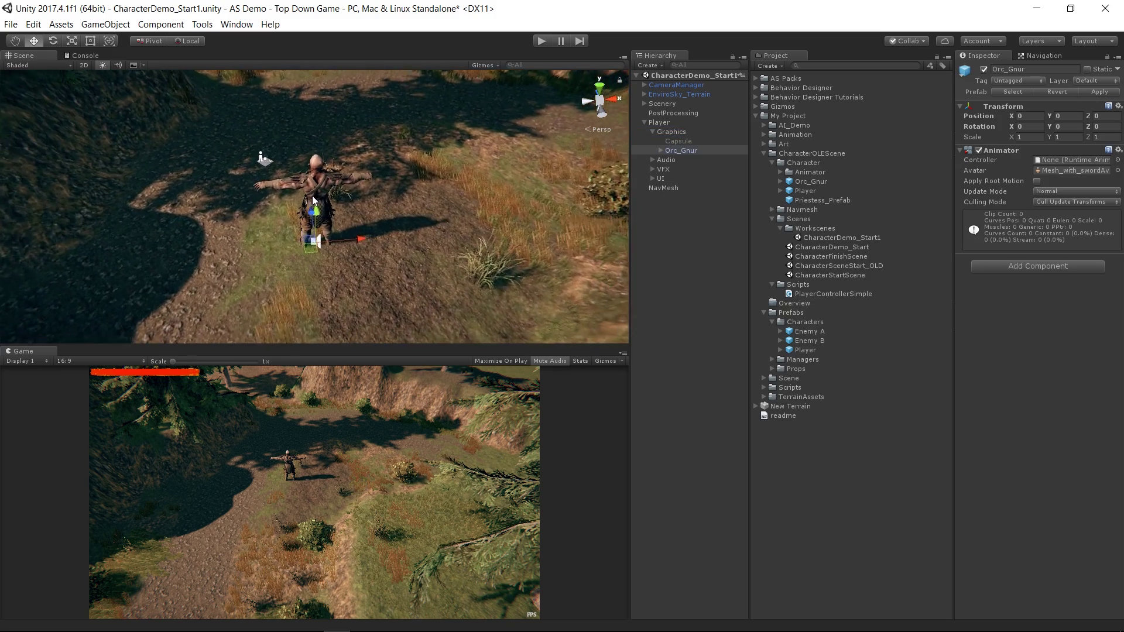
left_click_drag(312, 201, 887, 79, "alt")
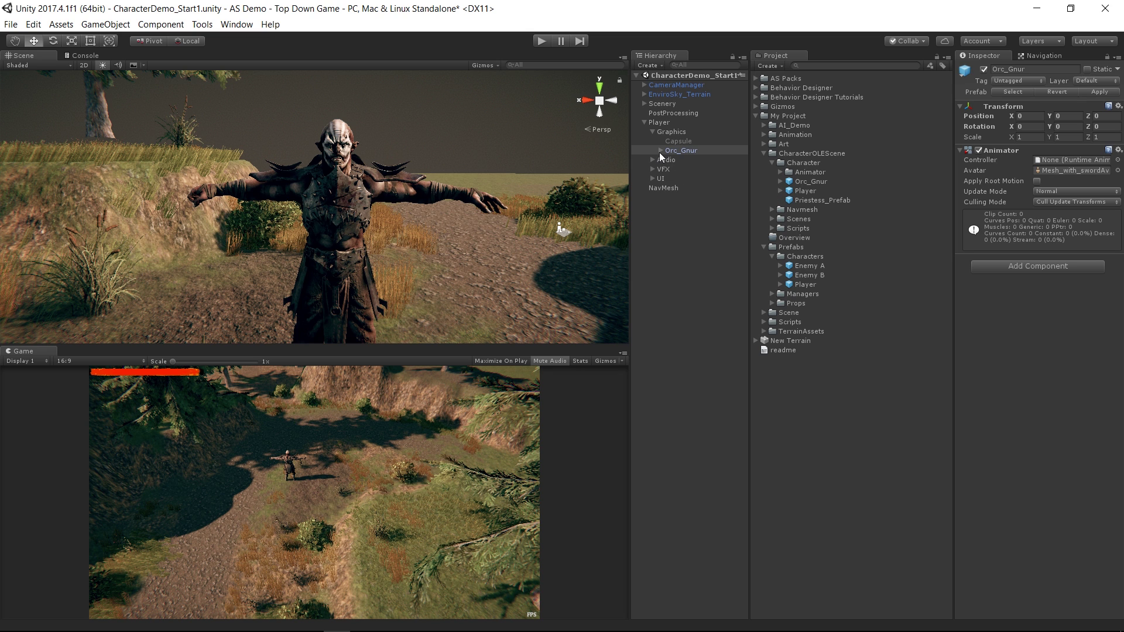
Expand Orc_Gnur's CATRig bone hierarchy through the spine and right arm, and select the CATRigRArmPalm bone.
left_click(660, 152)
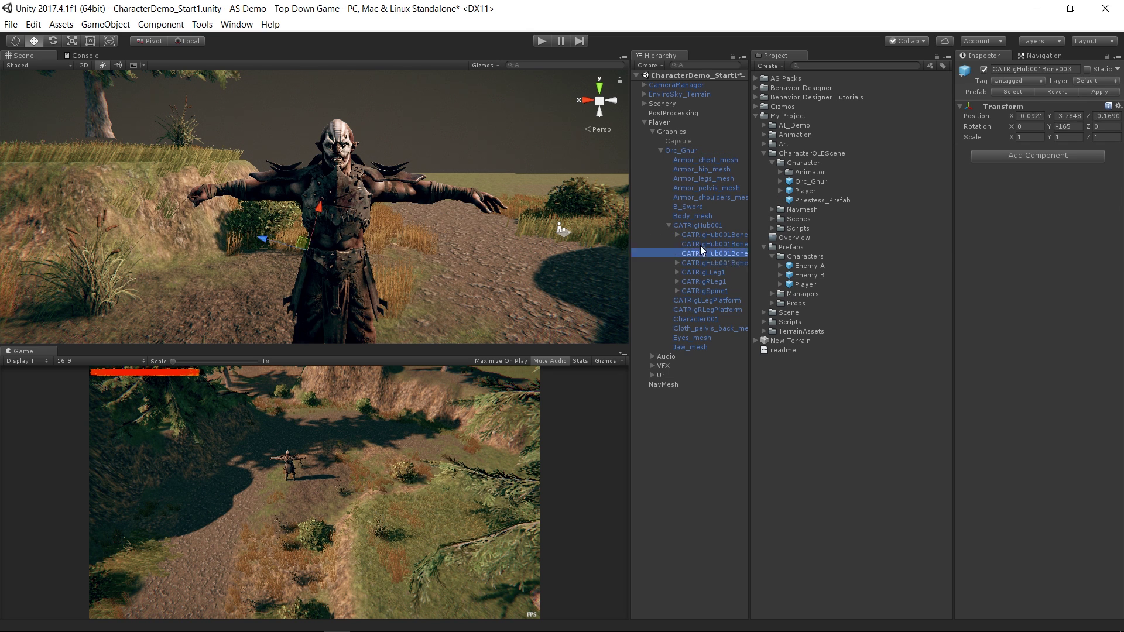
key("Down")
key("Down")
key("Down")
key("Down")
key("Right")
key("Down")
key("Right")
key("Down")
key("Right")
key("Down")
key("Down")
key("Right")
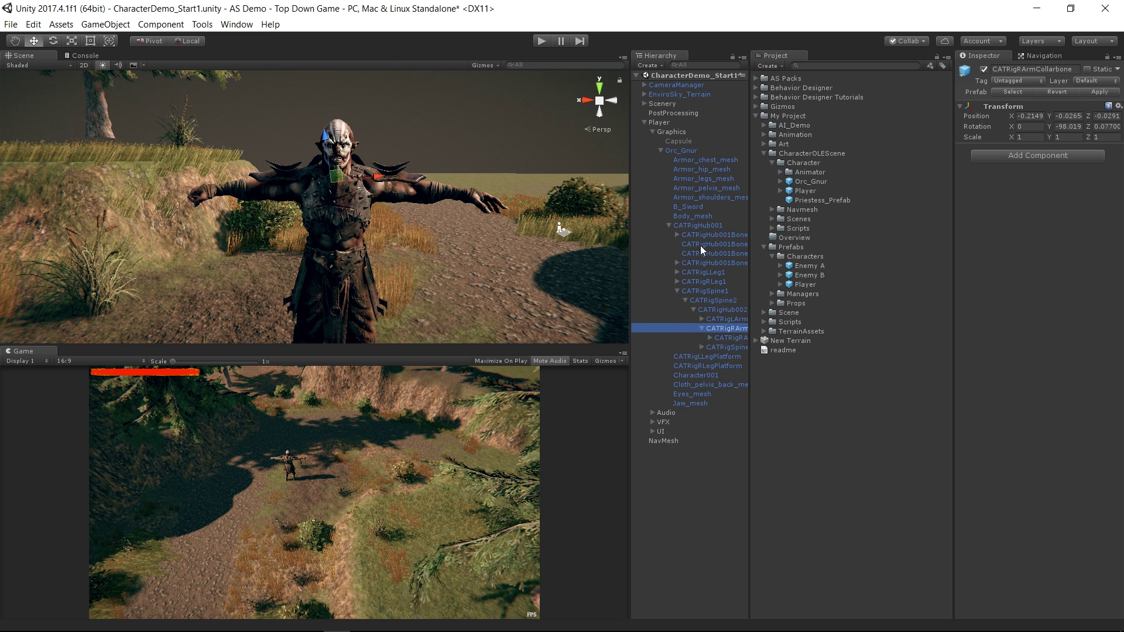
key("Down")
key("Right")
key("Down")
key("Right")
key("Down")
key("Right")
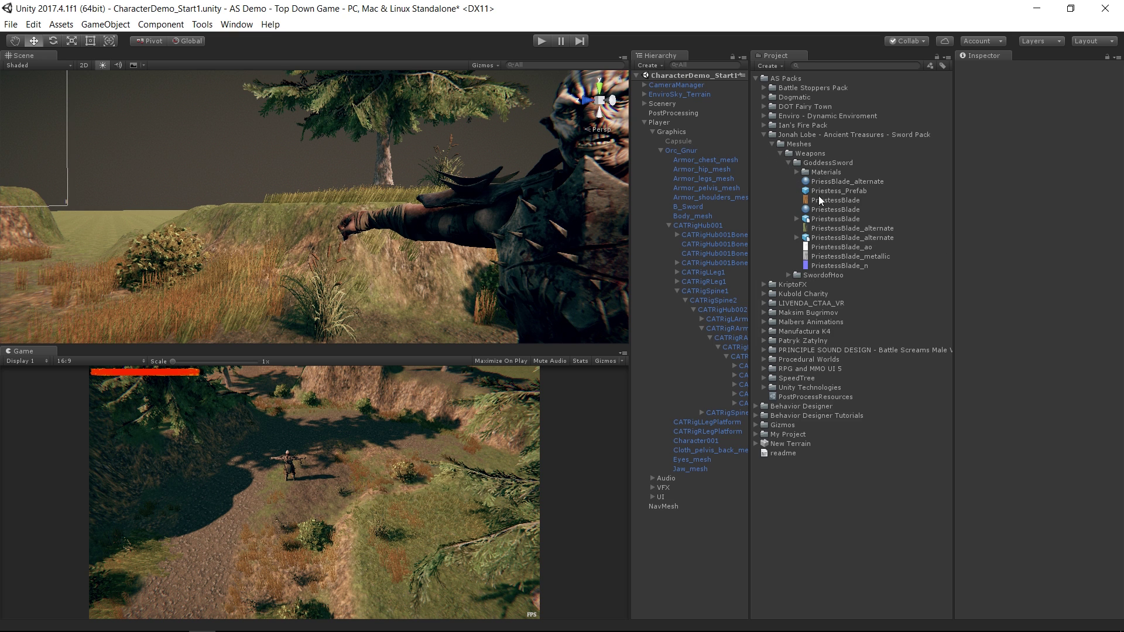
Parent the Priestess_Prefab sword to the CATRigRArmPalm bone and set its scale to 0.2 on all axes.
left_click_drag(818, 193, 740, 356)
left_click(1118, 106)
left_click(1076, 218)
double_click(1030, 137)
type("0.2")
double_click(1060, 137)
type("0.2")
key("Tab")
type("0.2")
Fit the sword into the orc's hand with X rotation 74.15 and position X -0.09, Y -0.117, Z -0.35.
left_click_drag(352, 141, 450, 157, "alt")
mouse_move(1011, 126)
left_mouse_down()
mouse_move(1021, 135)
mouse_move(1008, 127)
left_mouse_up()
left_click_drag(1088, 116, 1053, 122)
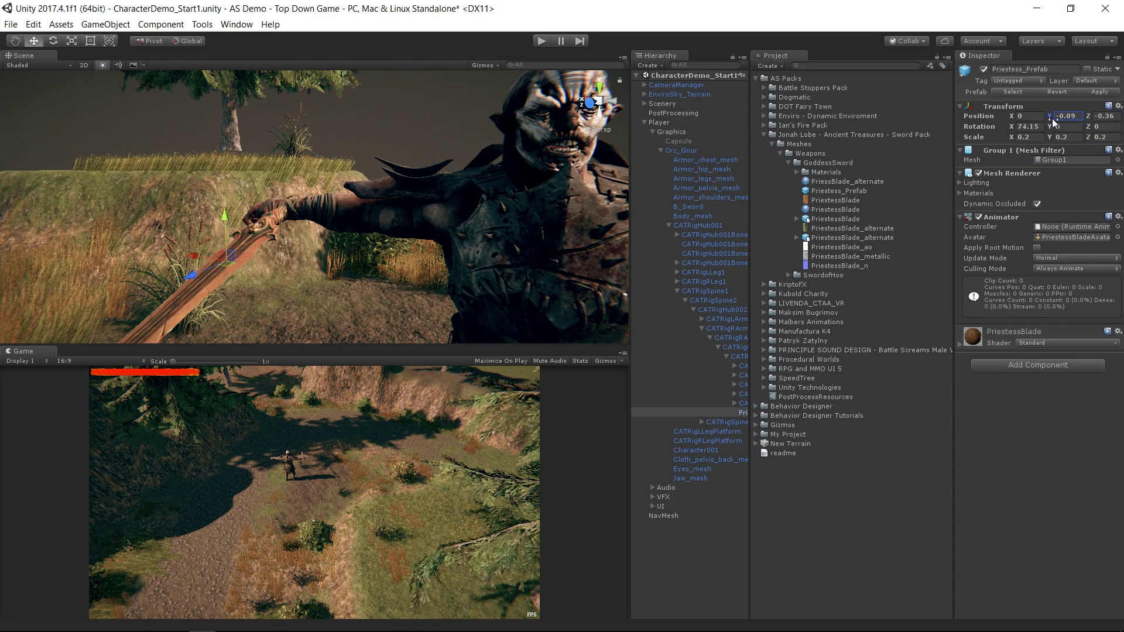
left_click_drag(351, 199, 409, 212, "alt")
scroll(409, 213, "up", 3)
left_click_drag(432, 321, 366, 316)
left_click_drag(415, 276, 419, 282)
scroll(419, 281, "down", 3)
left_click_drag(292, 240, 287, 239)
scroll(454, 266, "up", 3)
scroll(463, 269, "down", 3)
left_click_drag(462, 269, 316, 264, "alt")
scroll(527, 169, "down", 3)
Run the scene, move the orc player to several spots on the terrain, and stop the scene.
left_click(540, 41)
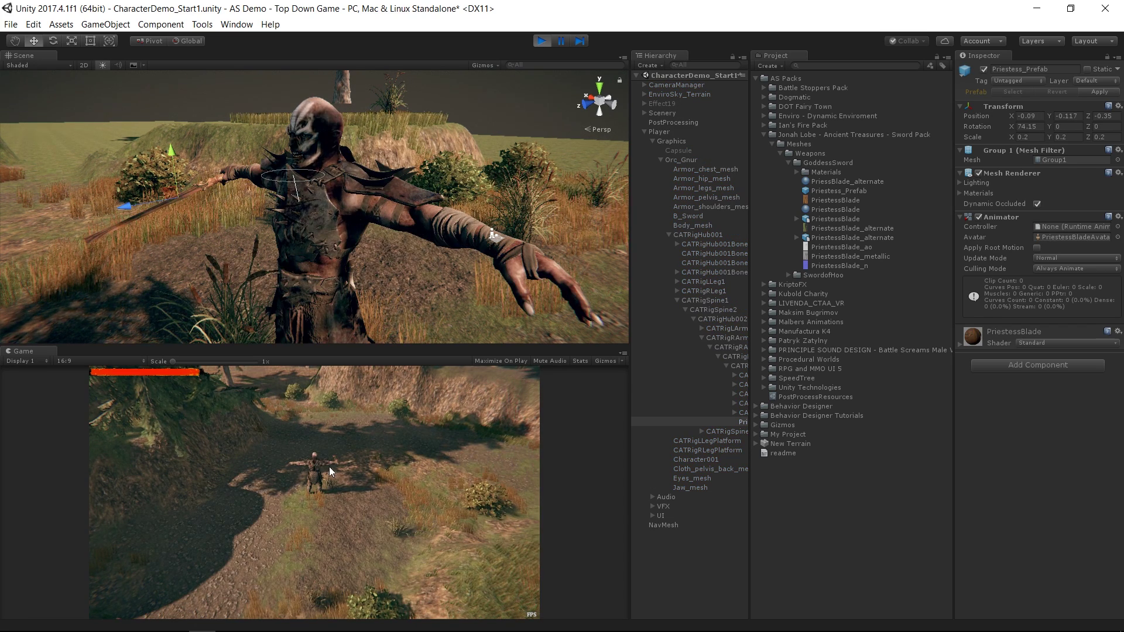
left_click(345, 445)
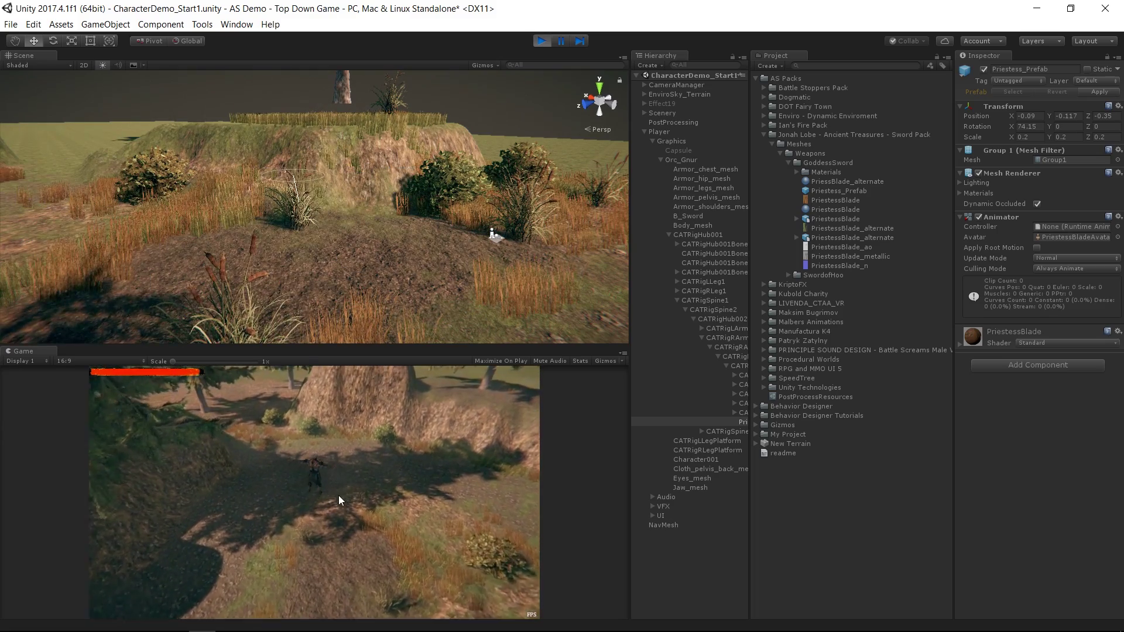
left_click(458, 493)
left_click(431, 519)
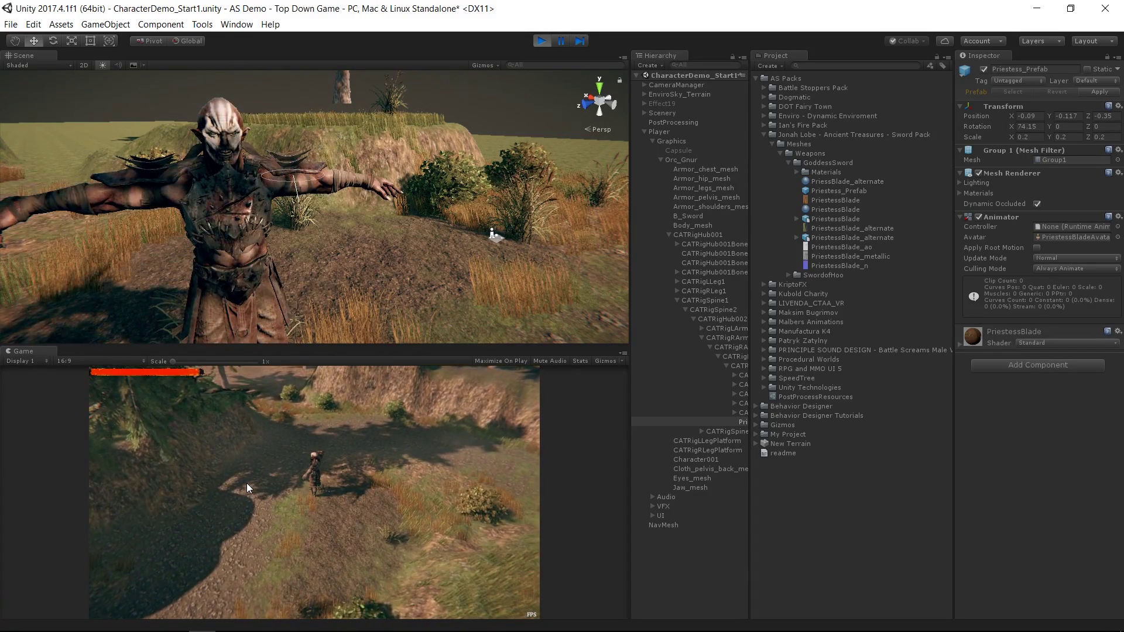
left_click(539, 40)
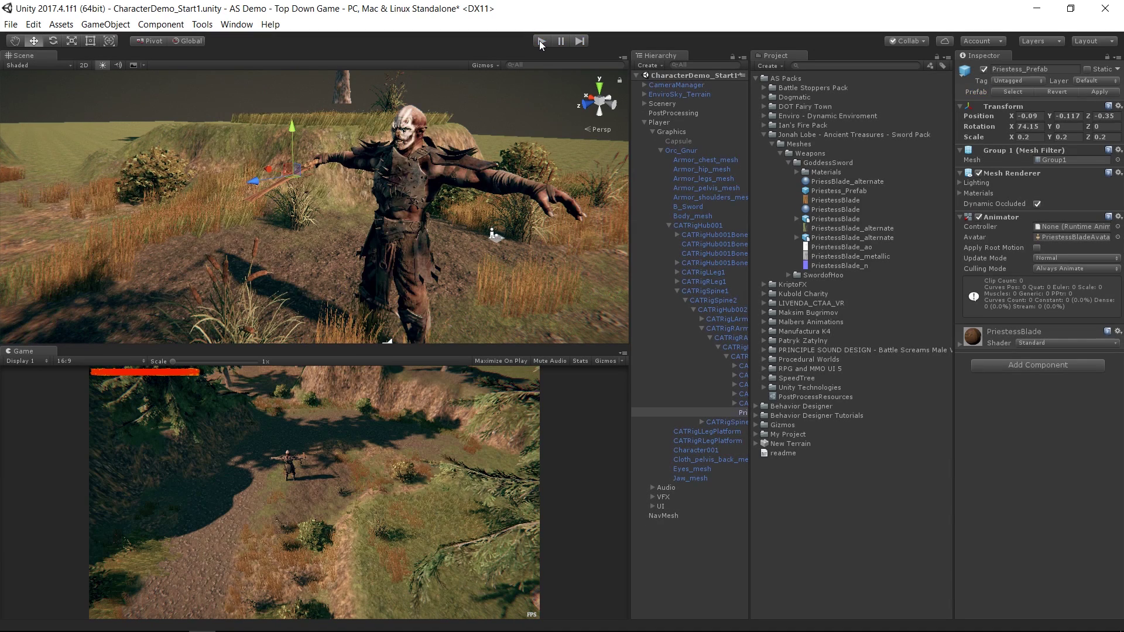
Set the rig animation type of Orc_Gnur's Mesh_without_sword model to Humanoid and apply the import setting.
left_click(756, 78)
left_click(763, 172)
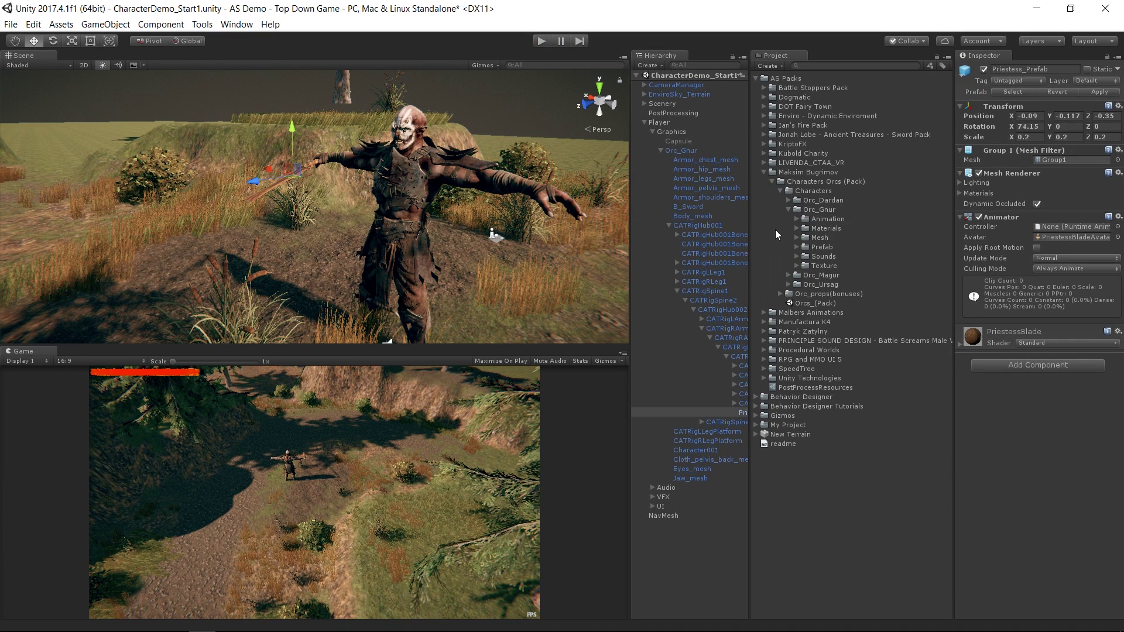
left_click(803, 210)
left_click(796, 238)
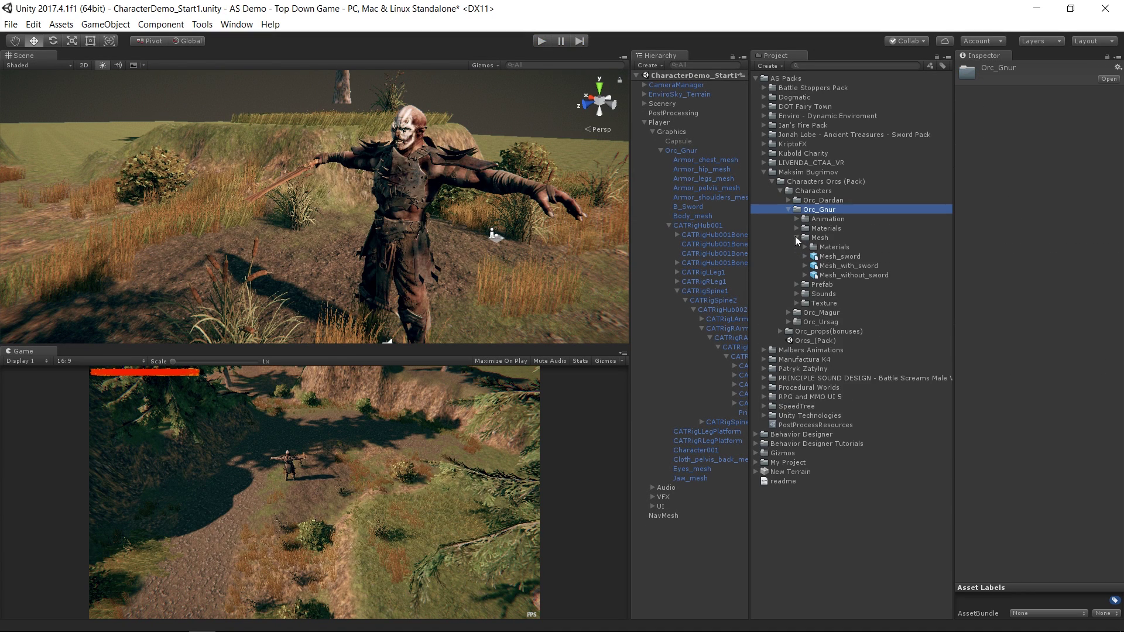
left_click(854, 274)
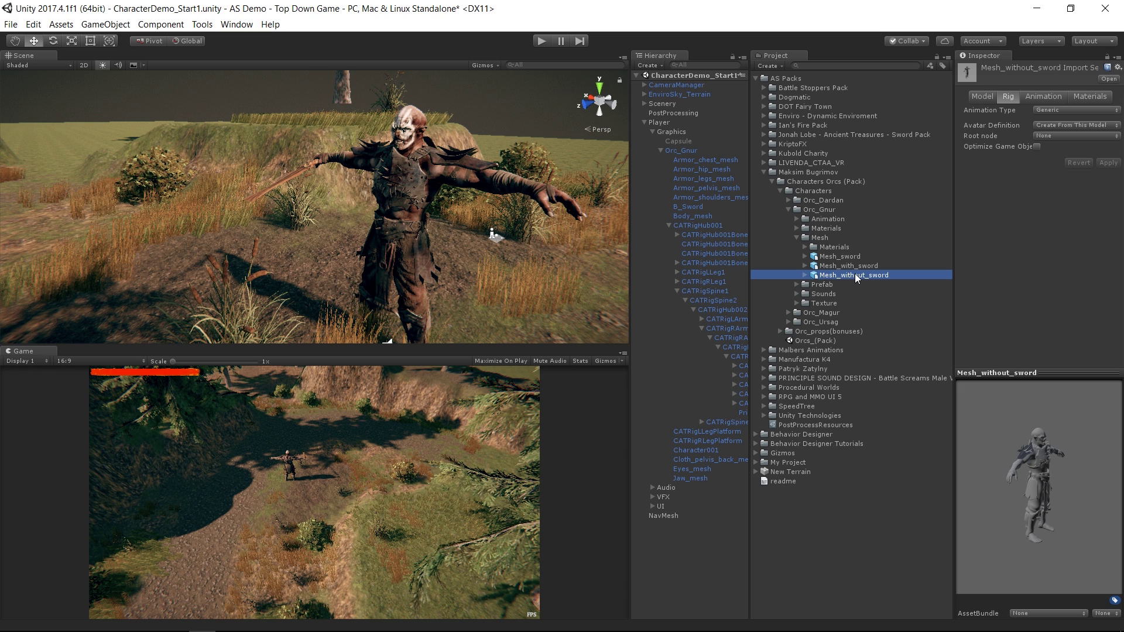
left_click(1117, 110)
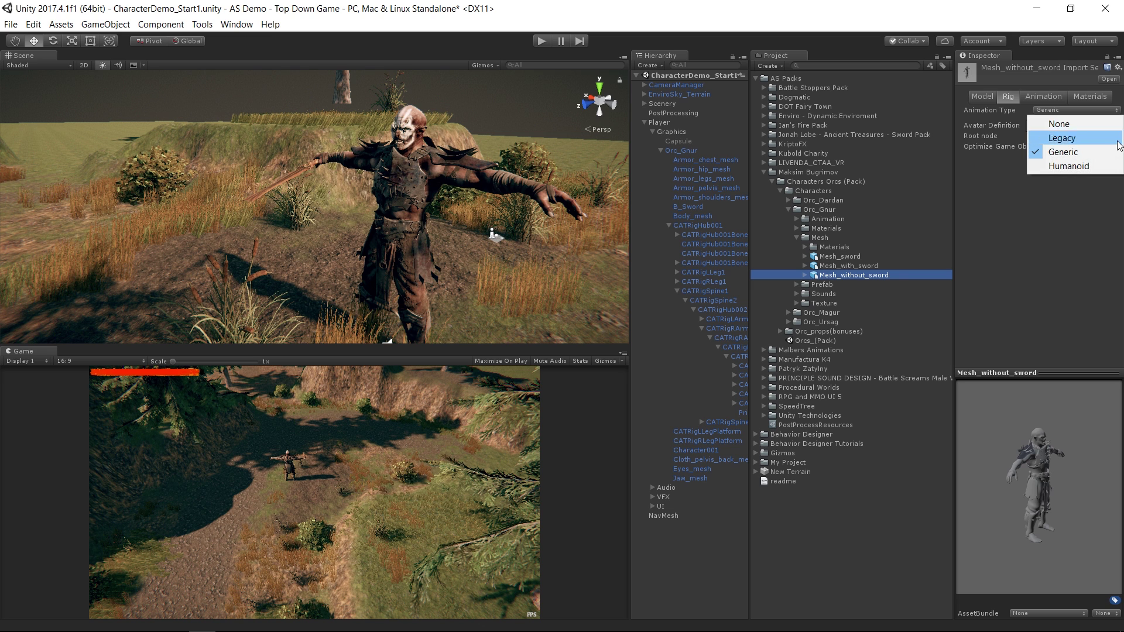
left_click(1115, 167)
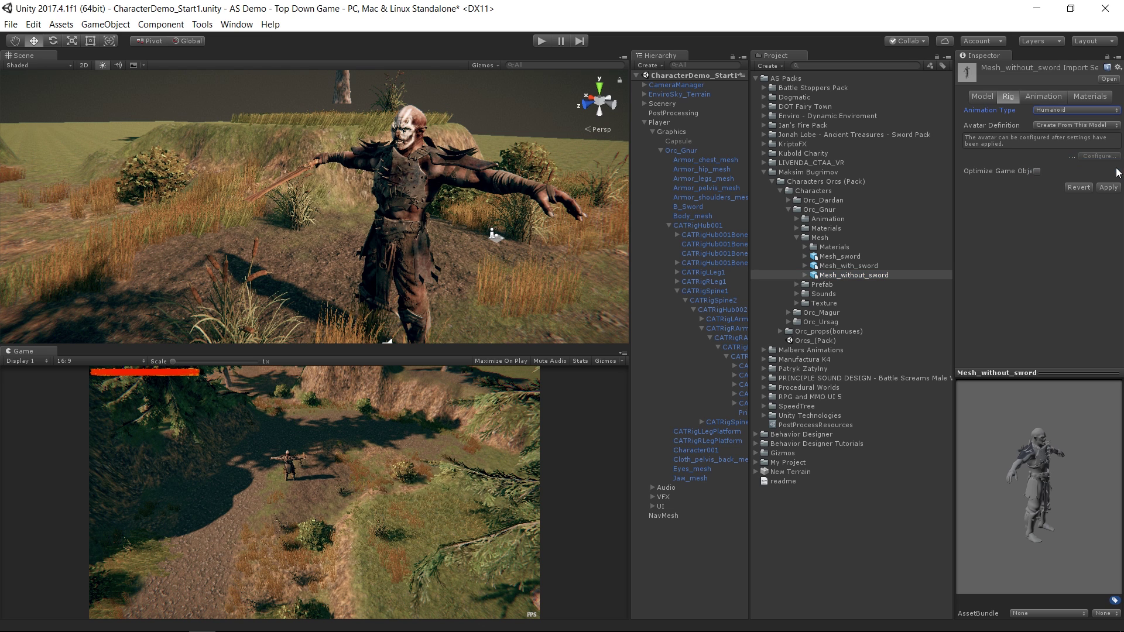
left_click(1116, 191)
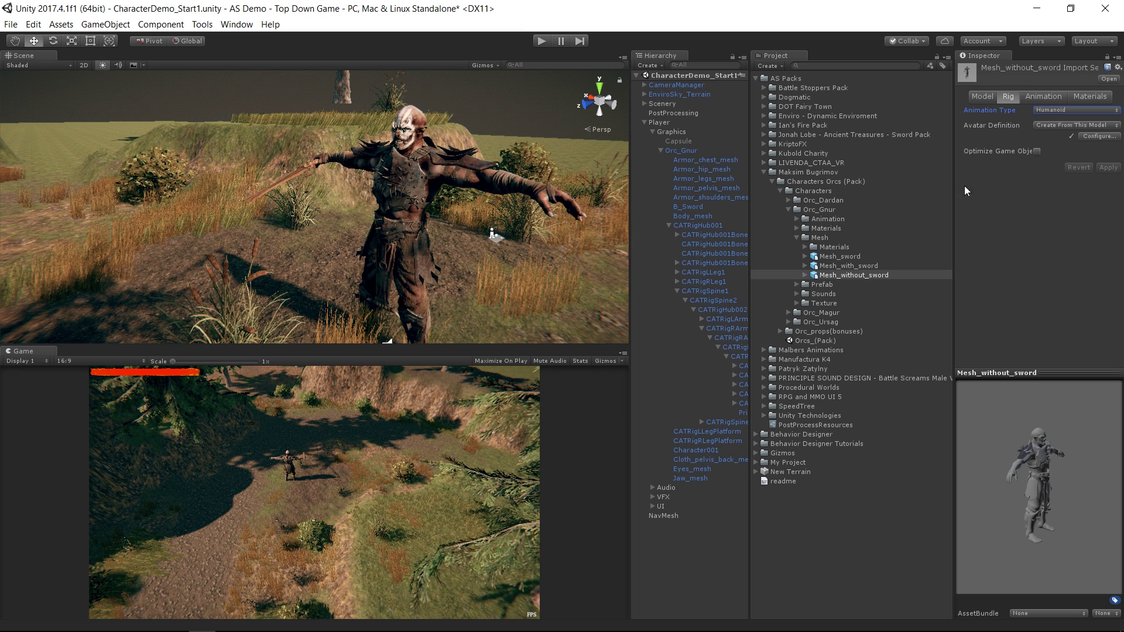
Assign the Longs_Taunt9 clip from Kubold's Longsword_Animset_pt1 to the Orc_Gnur object in the scene.
left_click(765, 172)
left_click(763, 152)
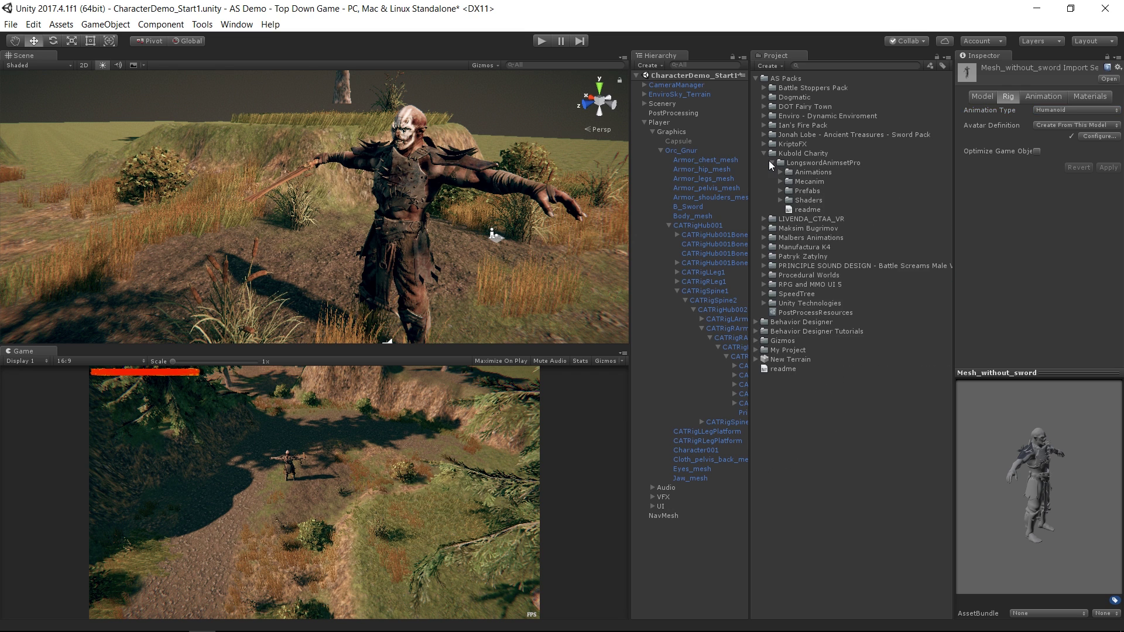
left_click(780, 173)
left_click(788, 182)
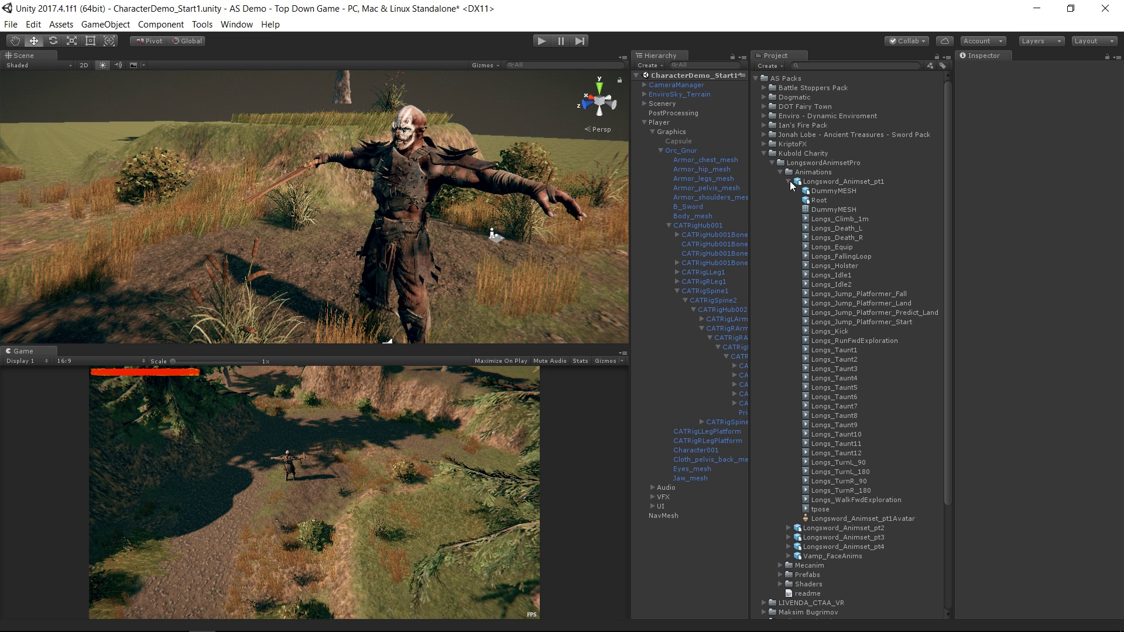
left_click_drag(851, 429, 682, 149)
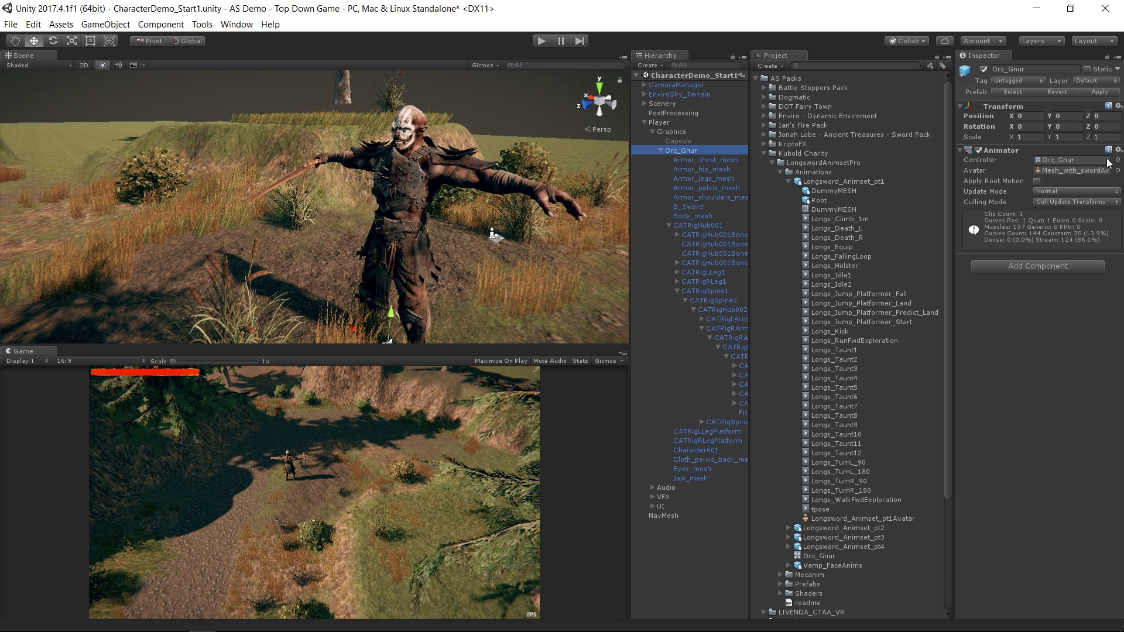
Run the scene to preview the orc's taunt animation, and stop it.
left_click(541, 41)
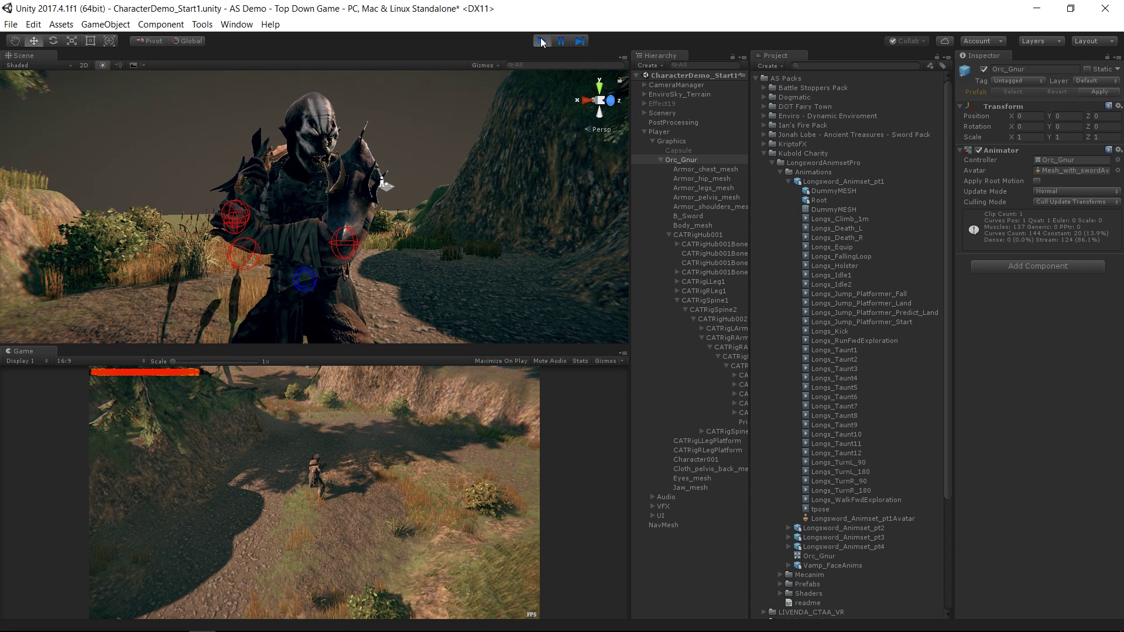
left_click(541, 42)
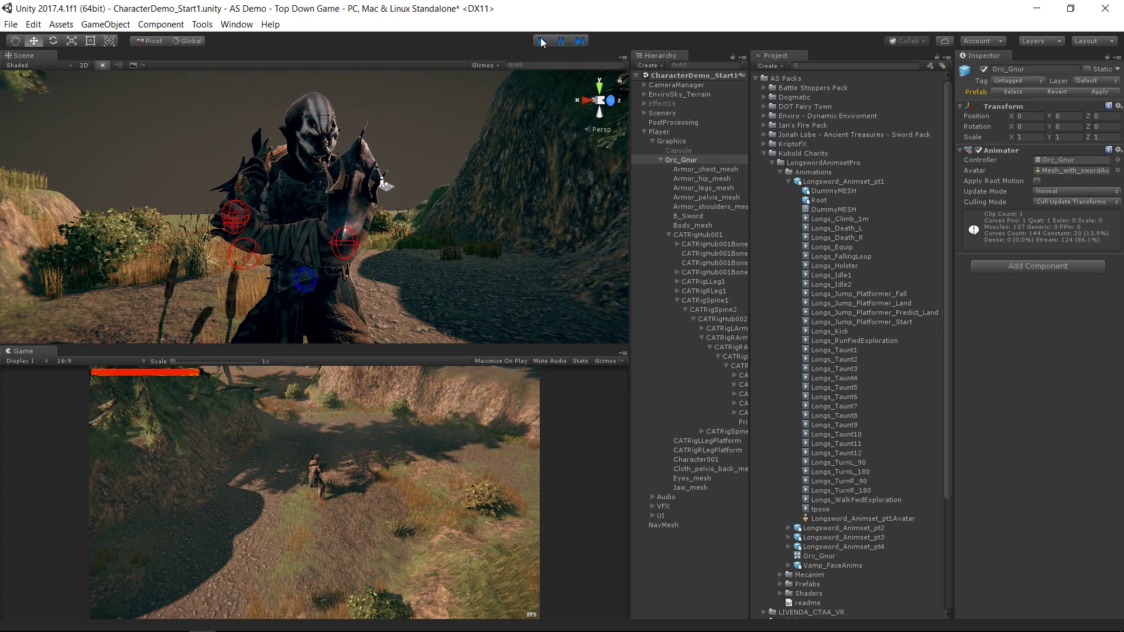
key("alt")
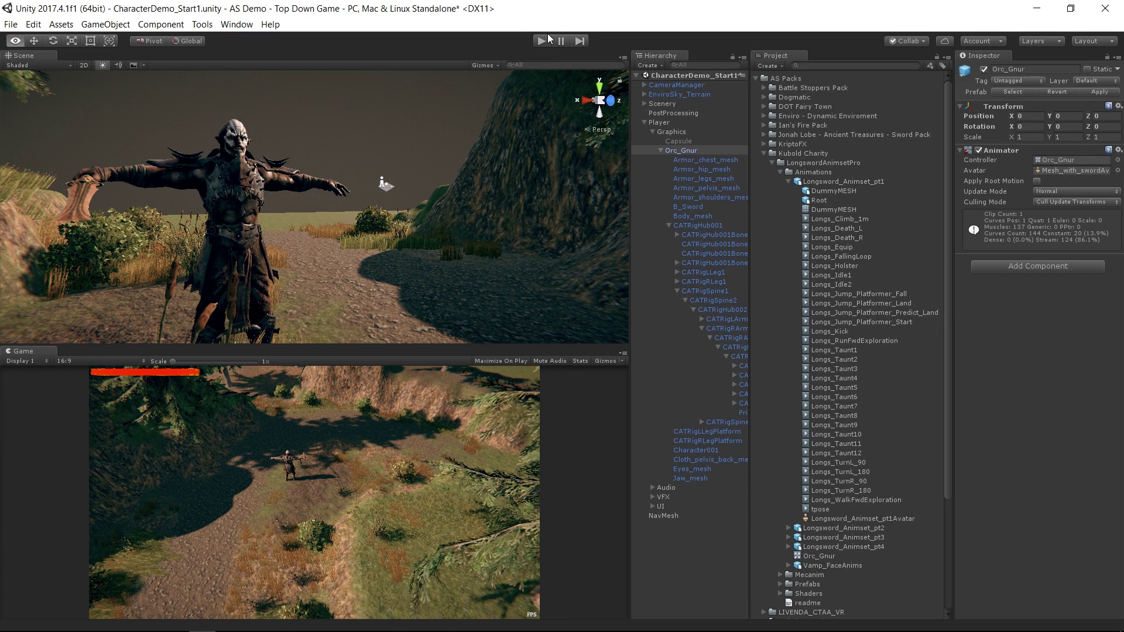
Open the Orc_Gnur animator controller, move the Longs_Taunt9 state level with Entry, and select the transition between them.
double_click(1066, 160)
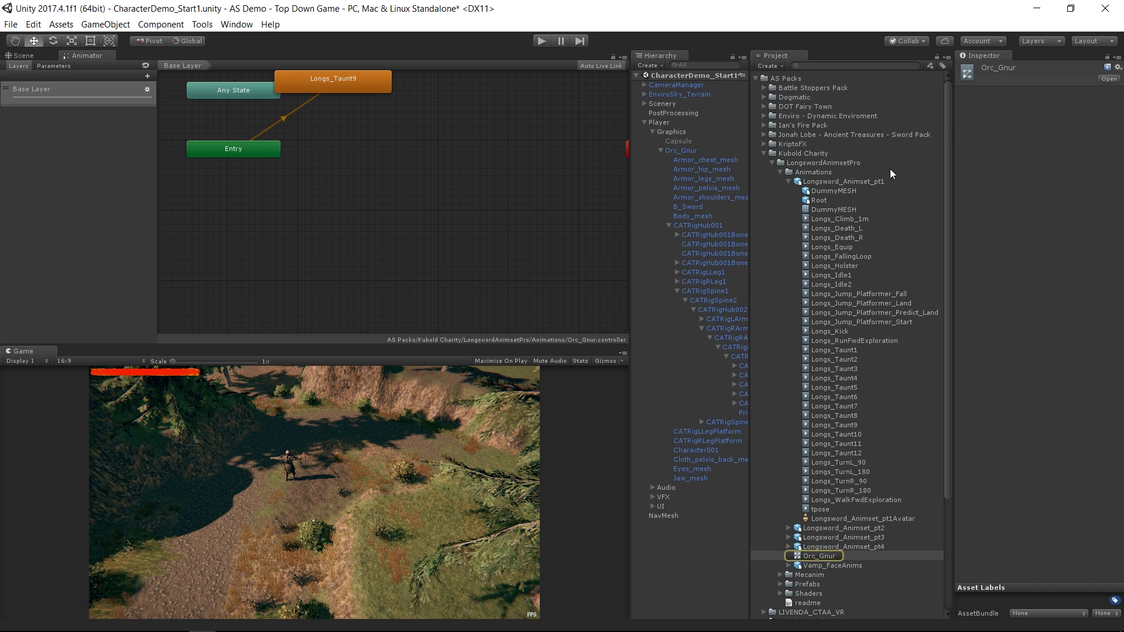
left_click_drag(379, 95, 451, 144)
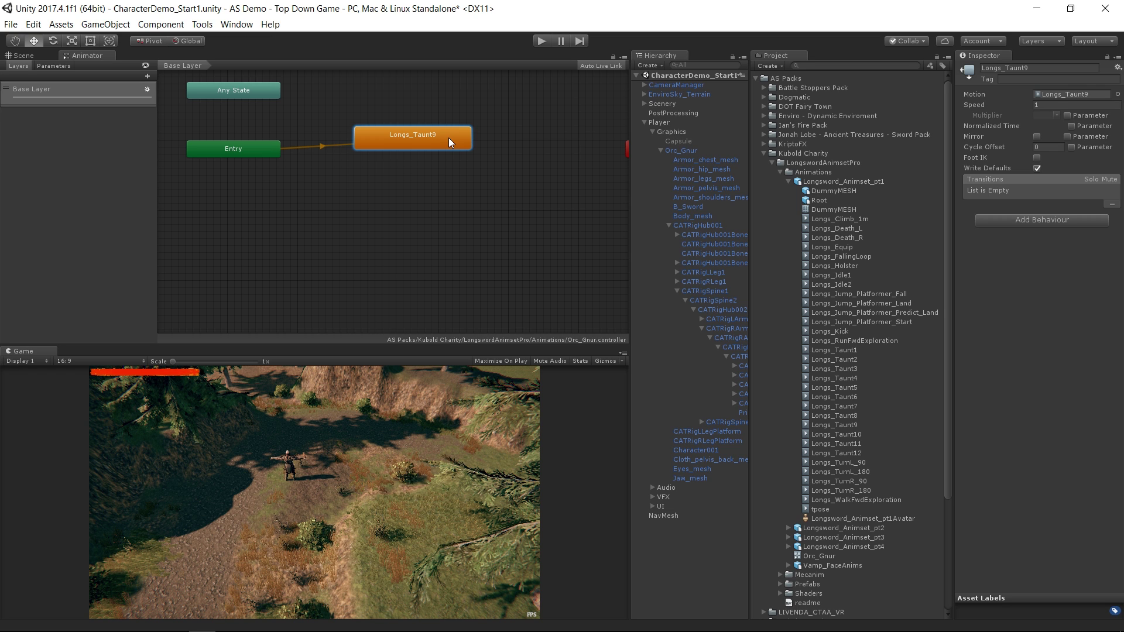
left_click(321, 145)
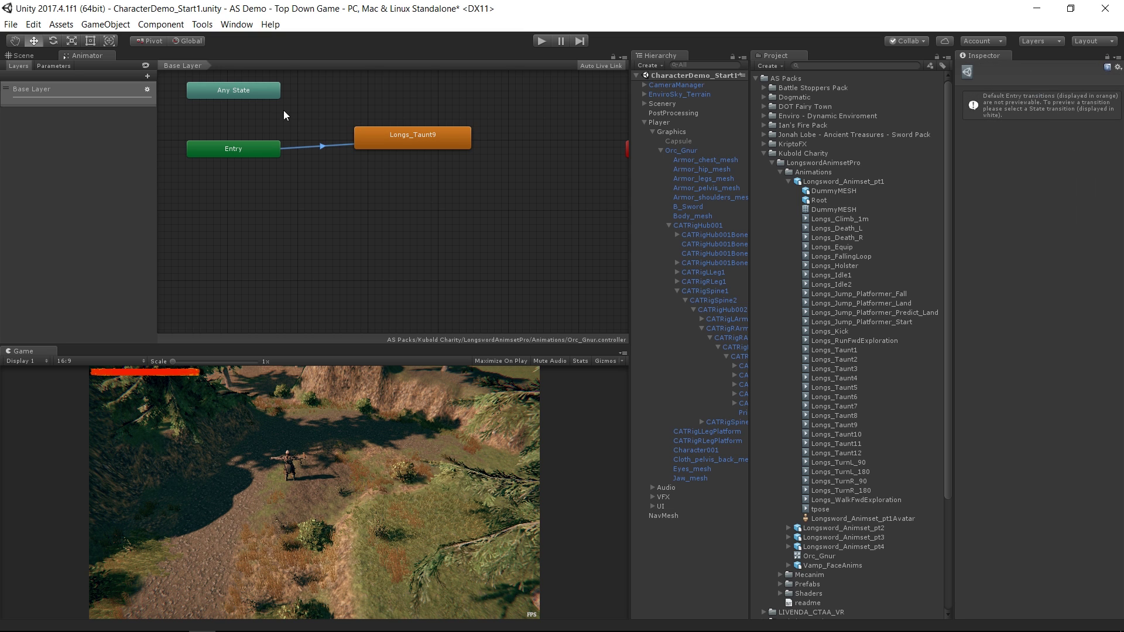
Create a transition from Any State to the Longs_Taunt9 state.
right_click(269, 94)
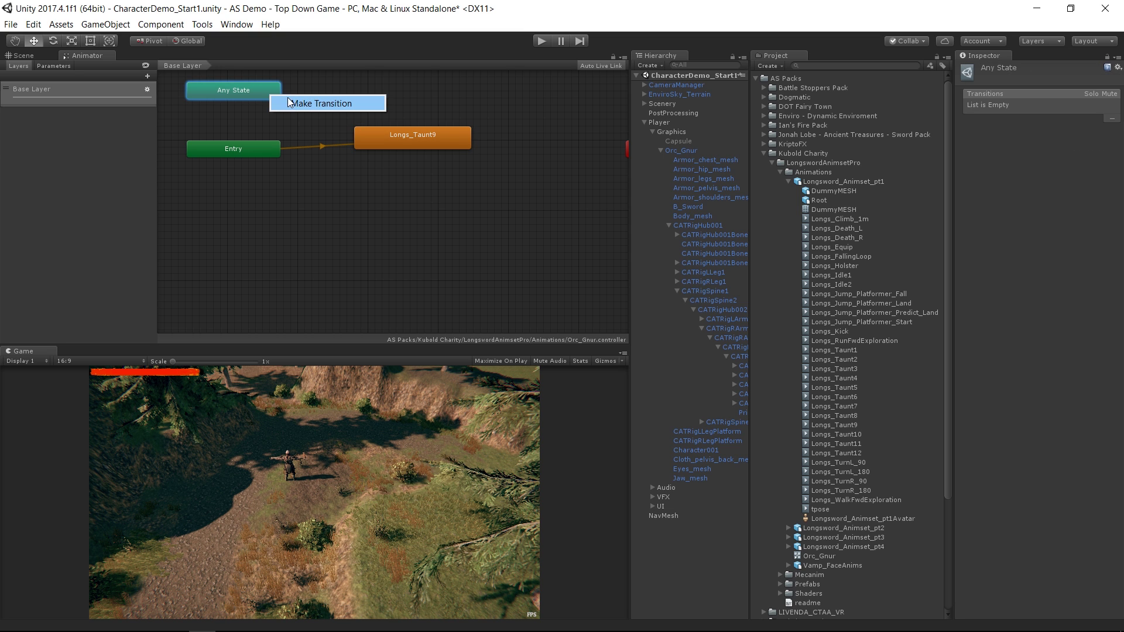
left_click(293, 104)
left_click(385, 133)
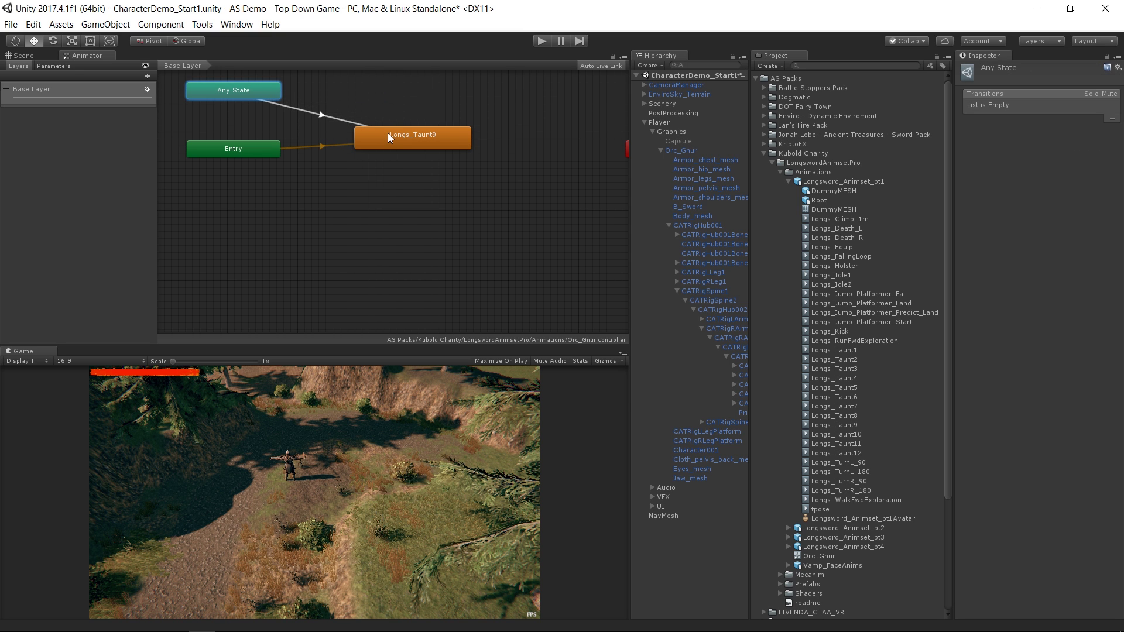
left_click(388, 132)
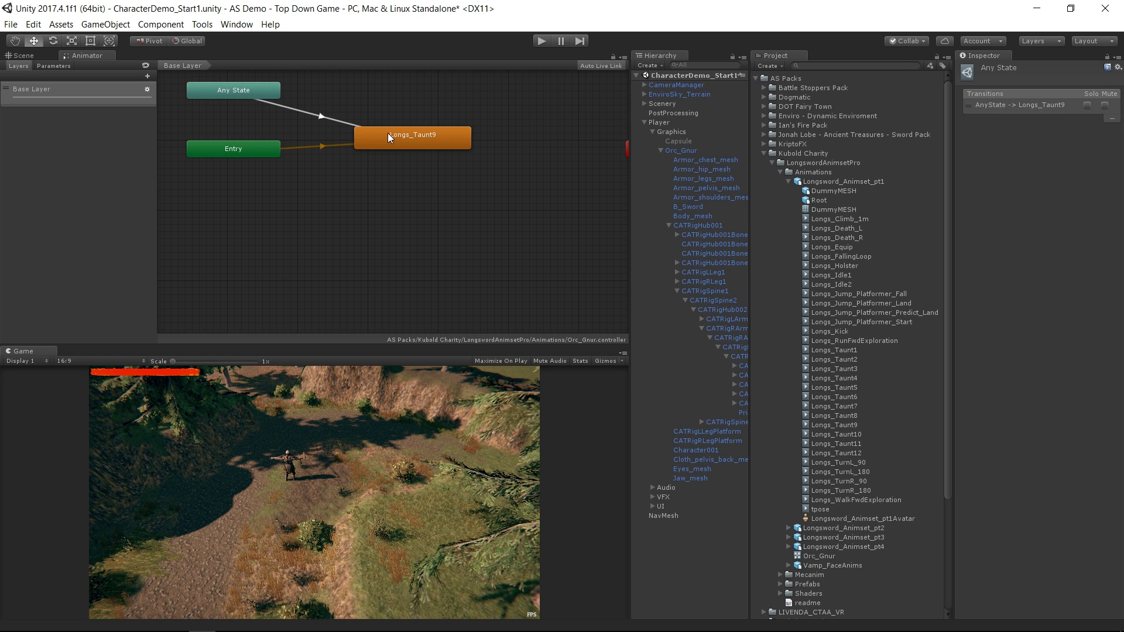
Add a trigger parameter named BattleCry and make it the condition of the Any State to Longs_Taunt9 transition.
left_click(52, 65)
left_click(149, 77)
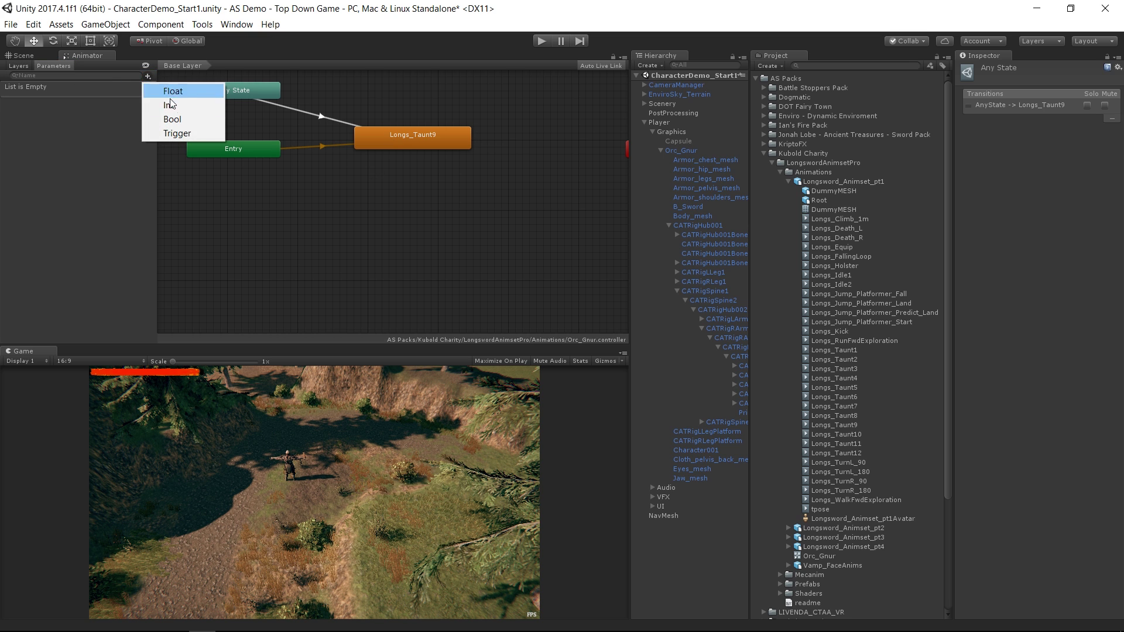
left_click(200, 134)
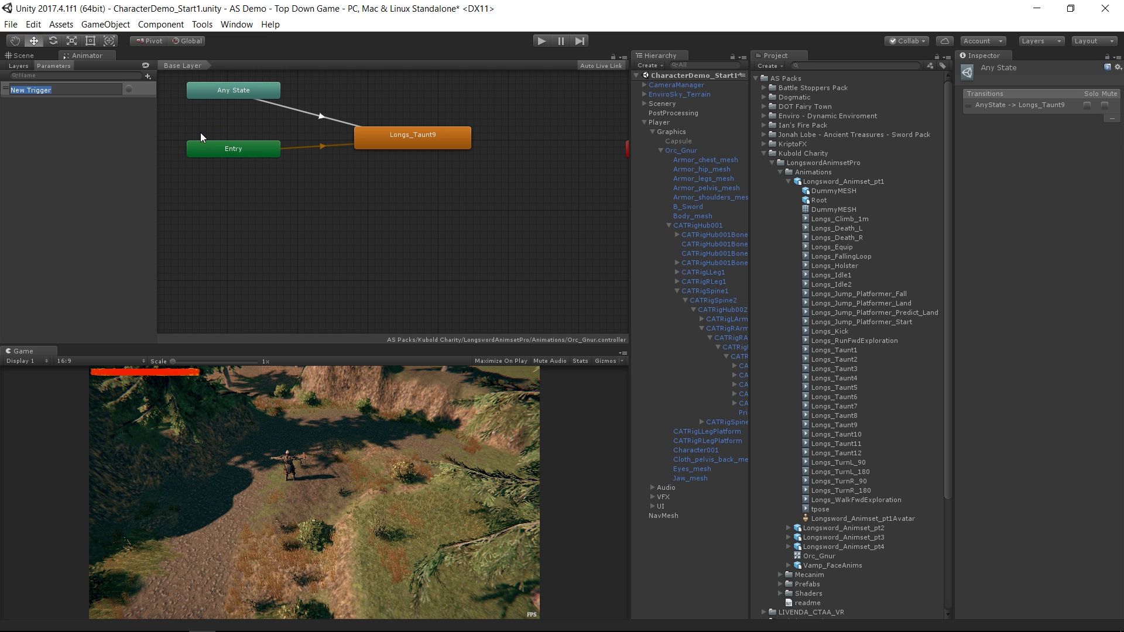
type("BattleCry")
key("Return")
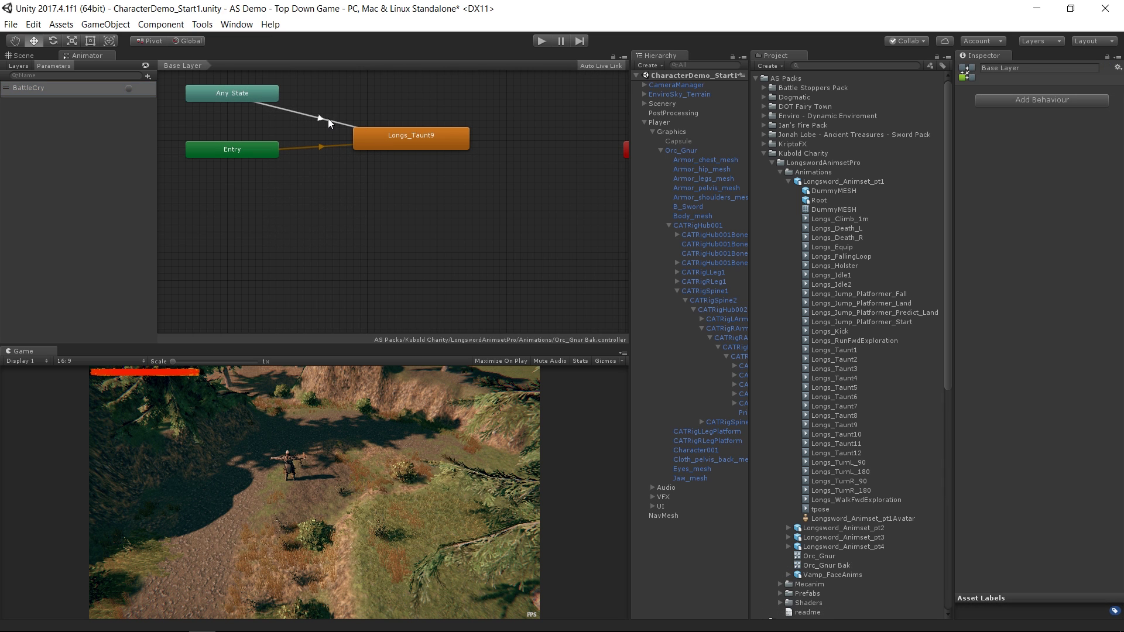
left_click(319, 120)
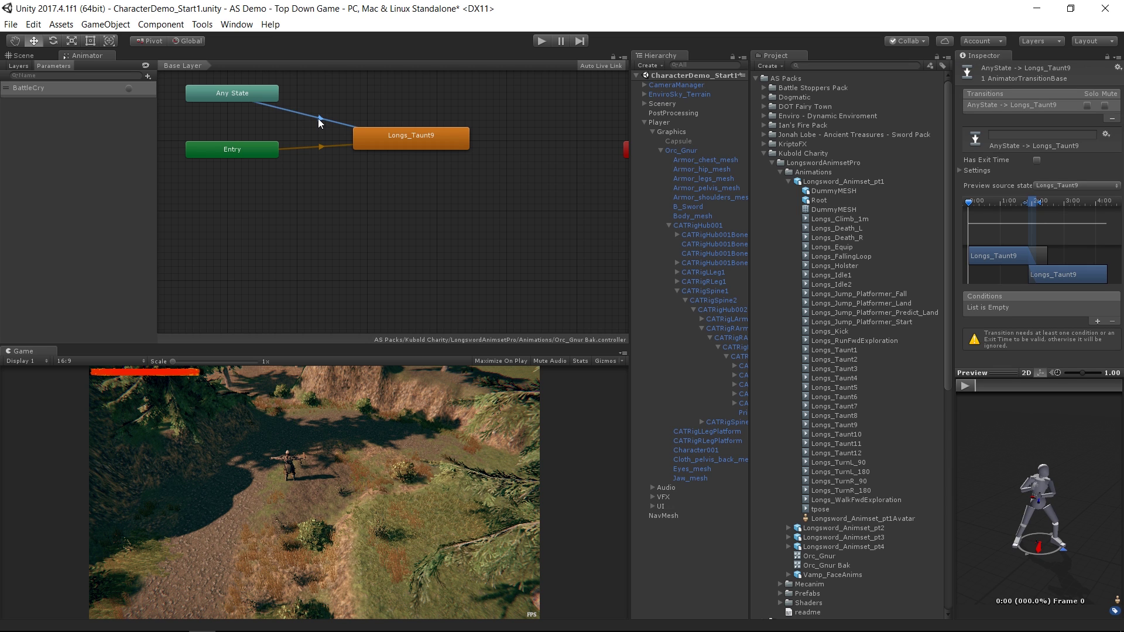
left_click(1098, 322)
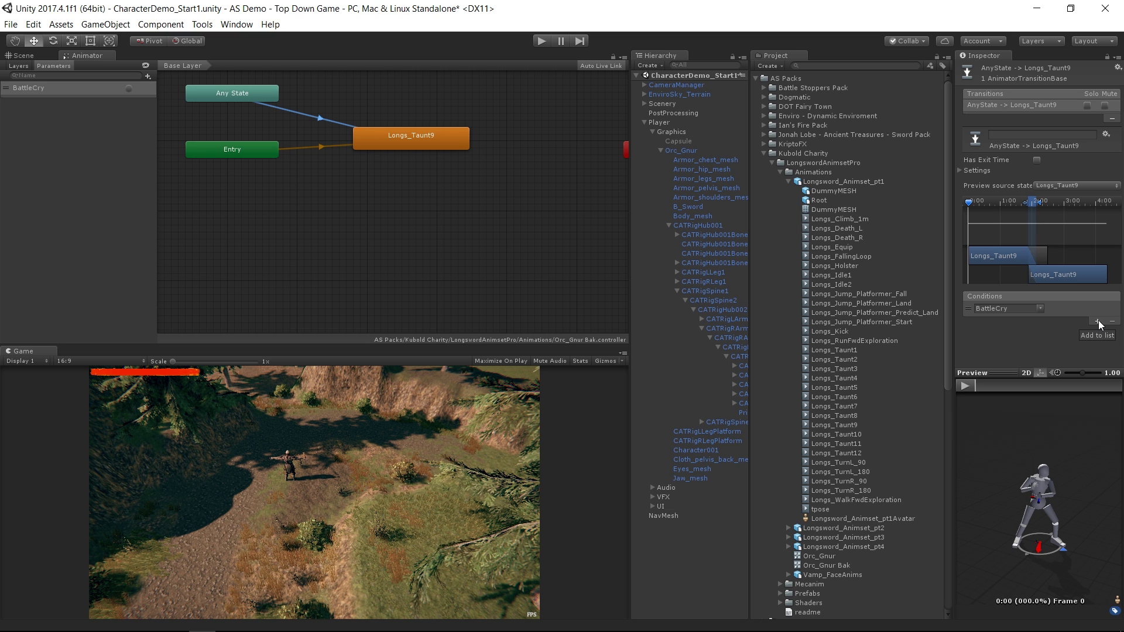
Create a new blend tree state below Longs_Taunt9 in the Base Layer and name it Movement.
right_click(357, 192)
mouse_move(413, 198)
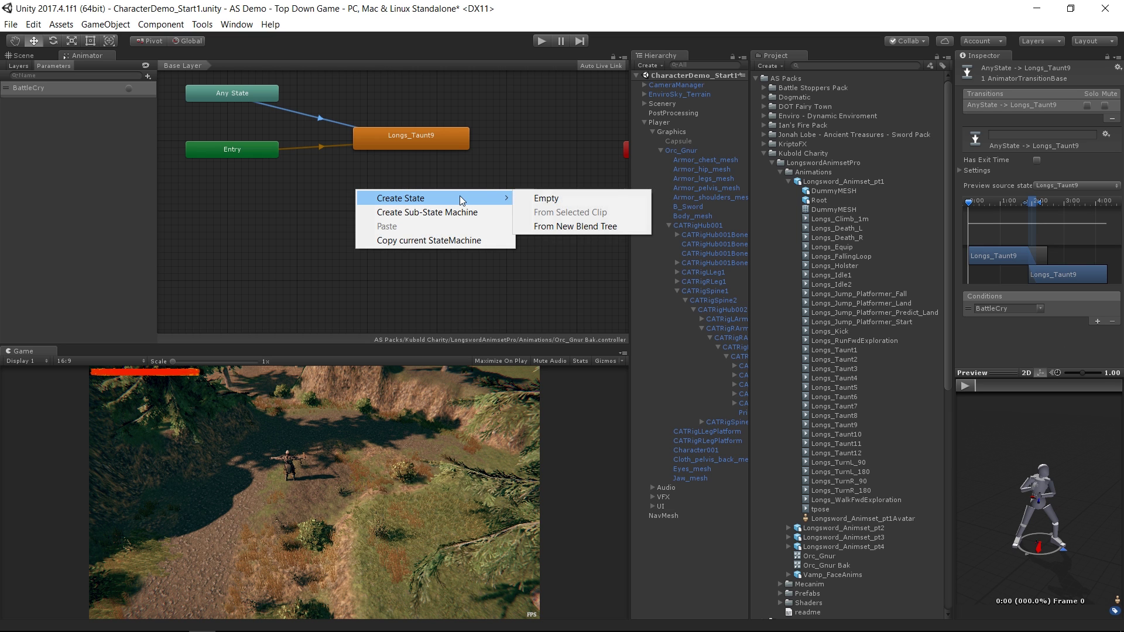
left_click(644, 227)
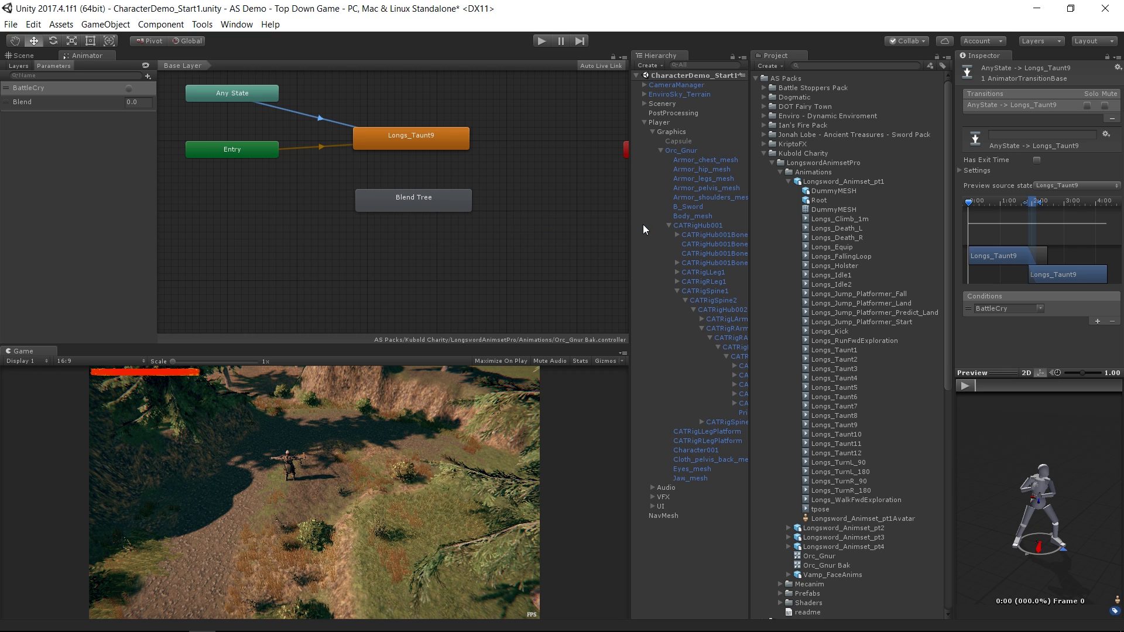
left_click(449, 201)
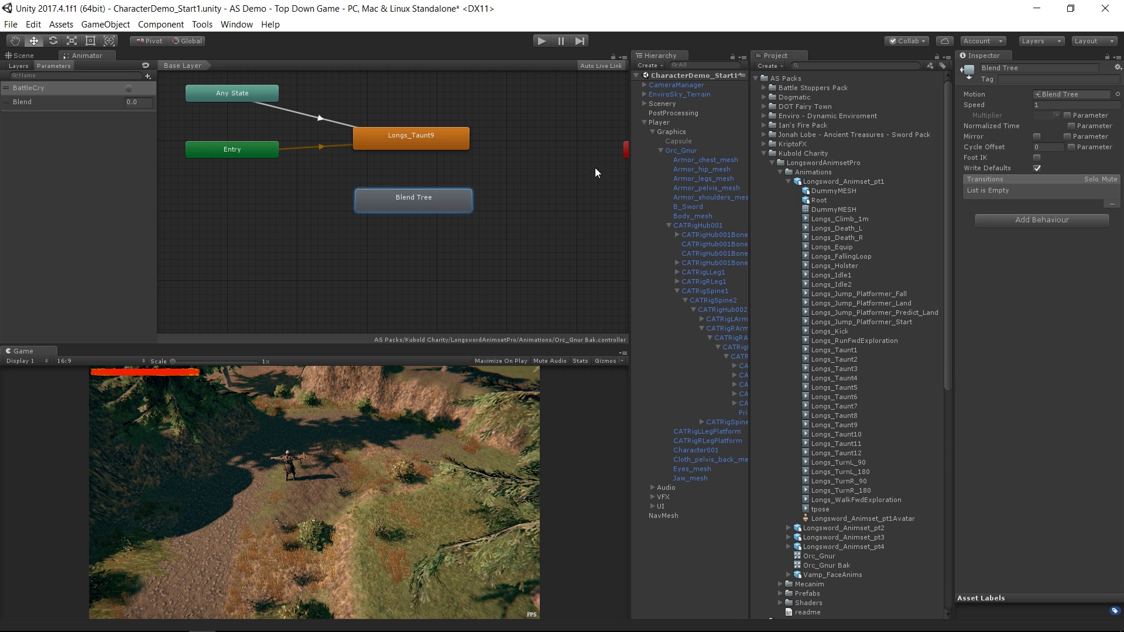
left_click(1013, 68)
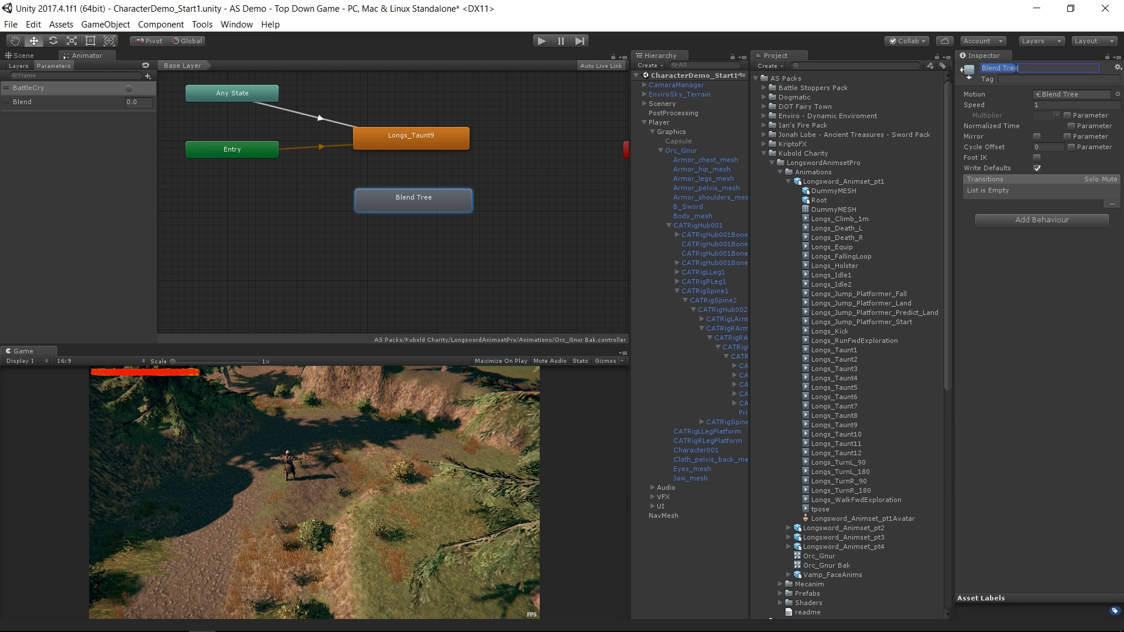
type("Movement")
key("Return")
Rename the Longs_Taunt9 state as BattleCry.
left_click(455, 135)
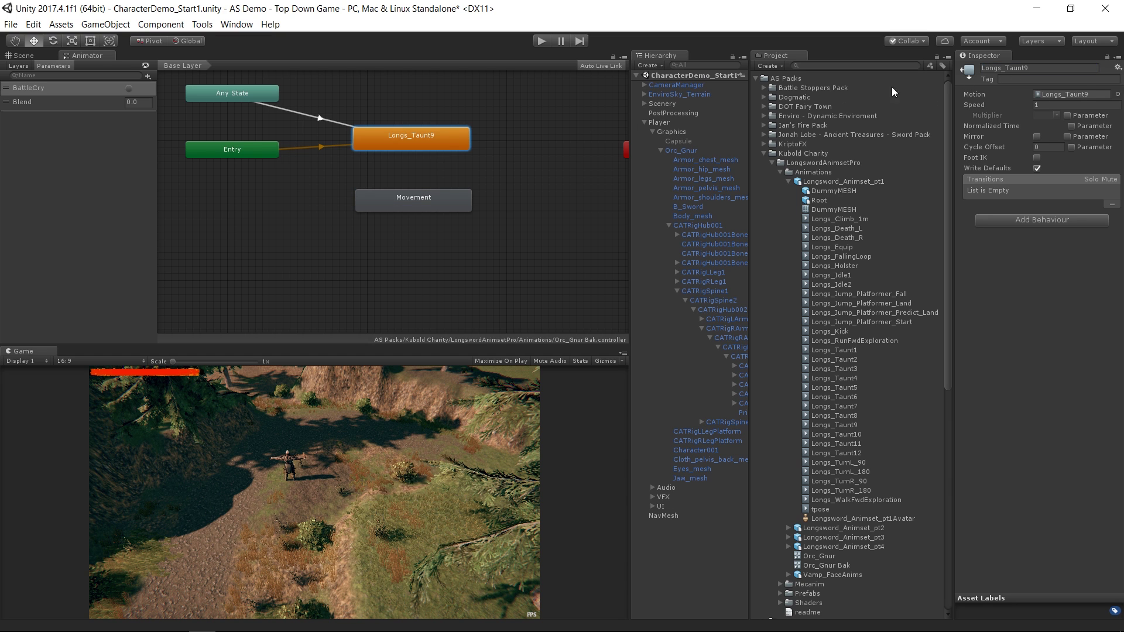
left_click(1024, 68)
type("BattleCry")
key("Return")
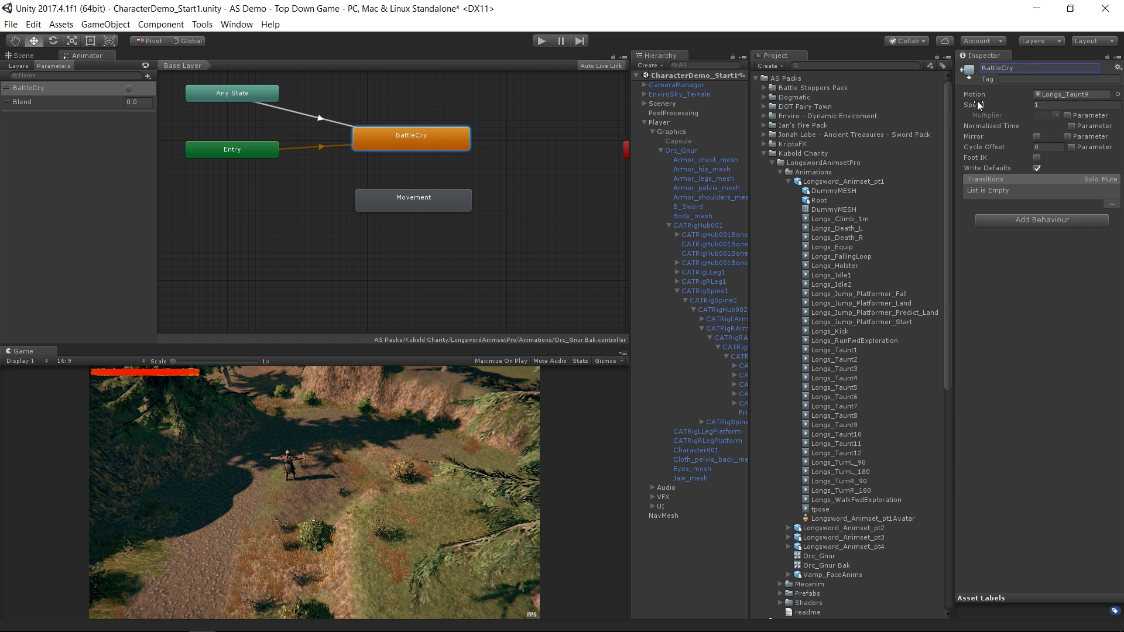
Rename the Blend float parameter as Move.
left_click(89, 101)
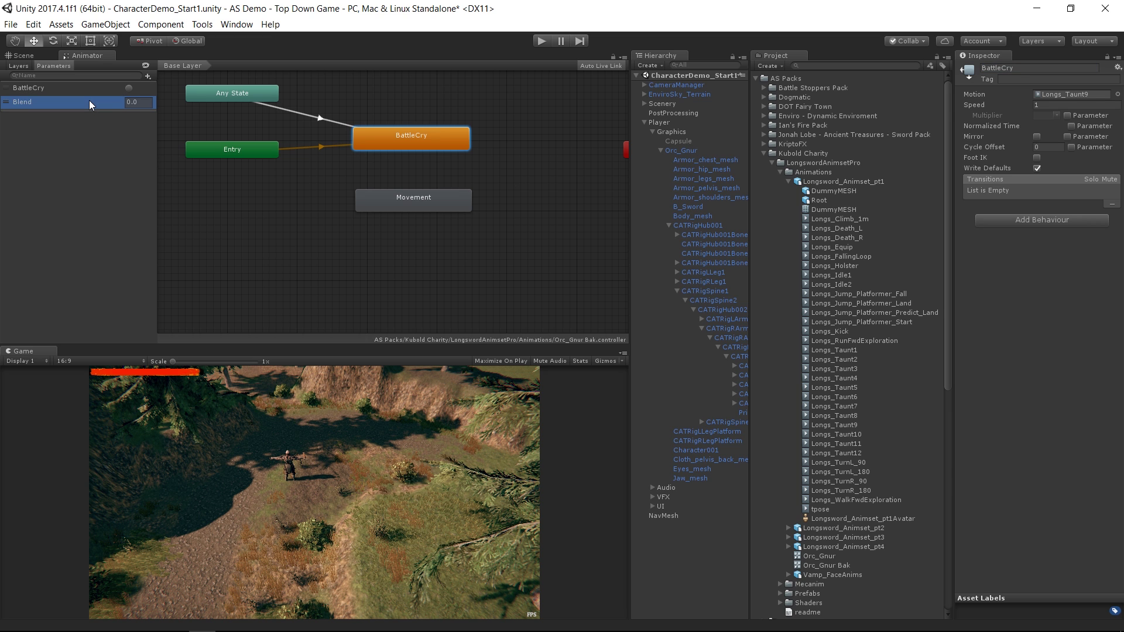
left_click(89, 101)
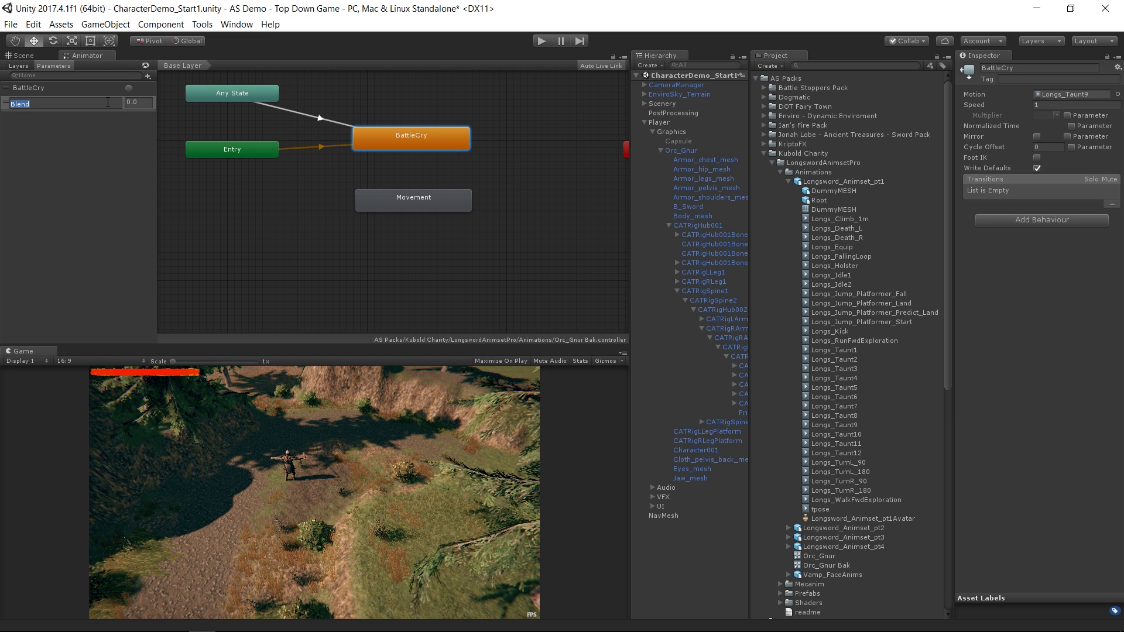
type("Move")
key("Return")
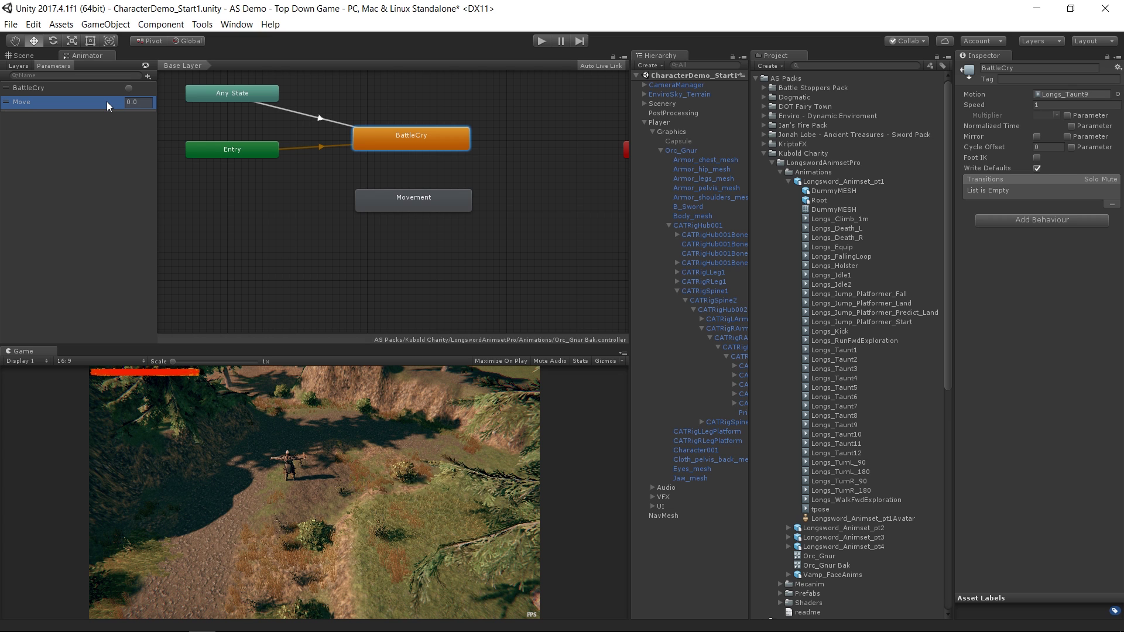
Open the Movement blend tree and add a motion field that uses the Longs_Idle1 clip.
double_click(375, 199)
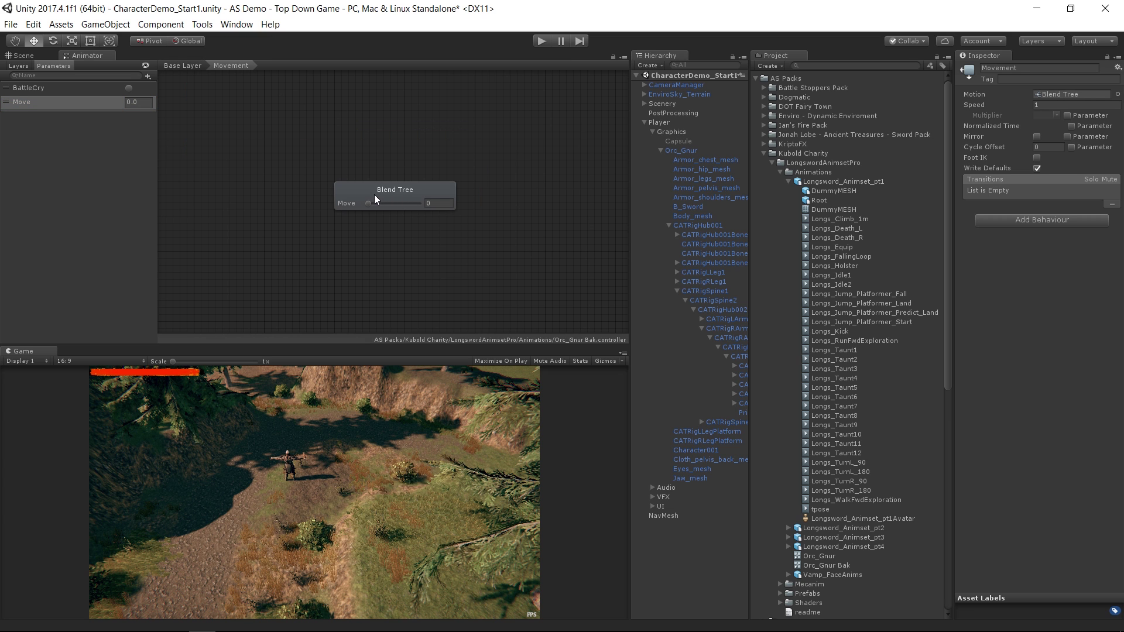
left_click(374, 198)
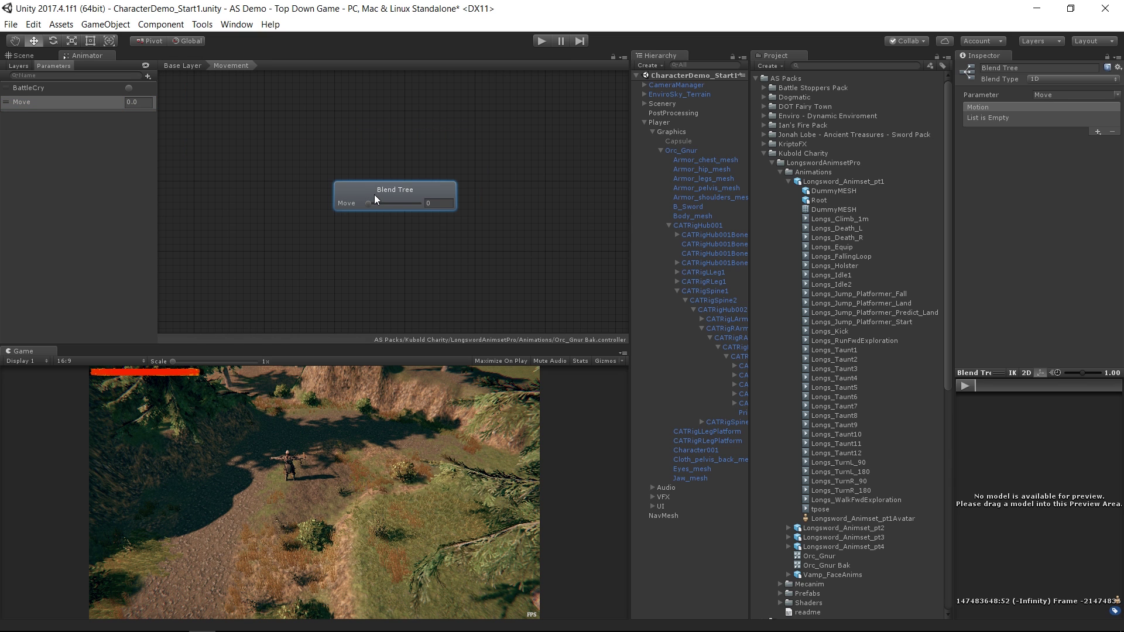
left_click(1097, 132)
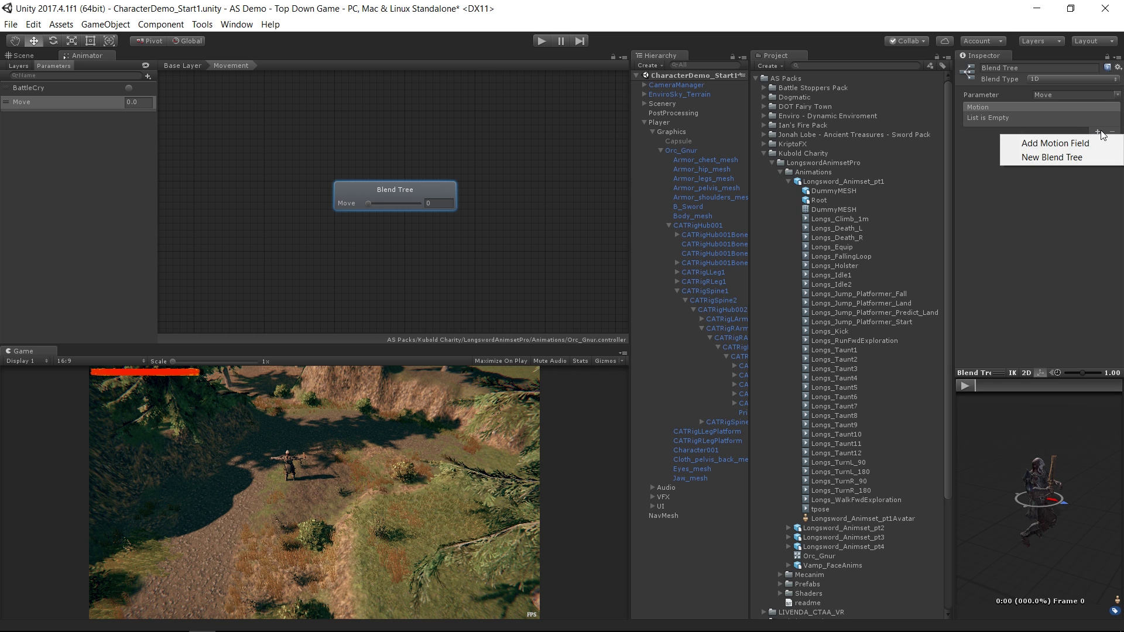
left_click(1108, 150)
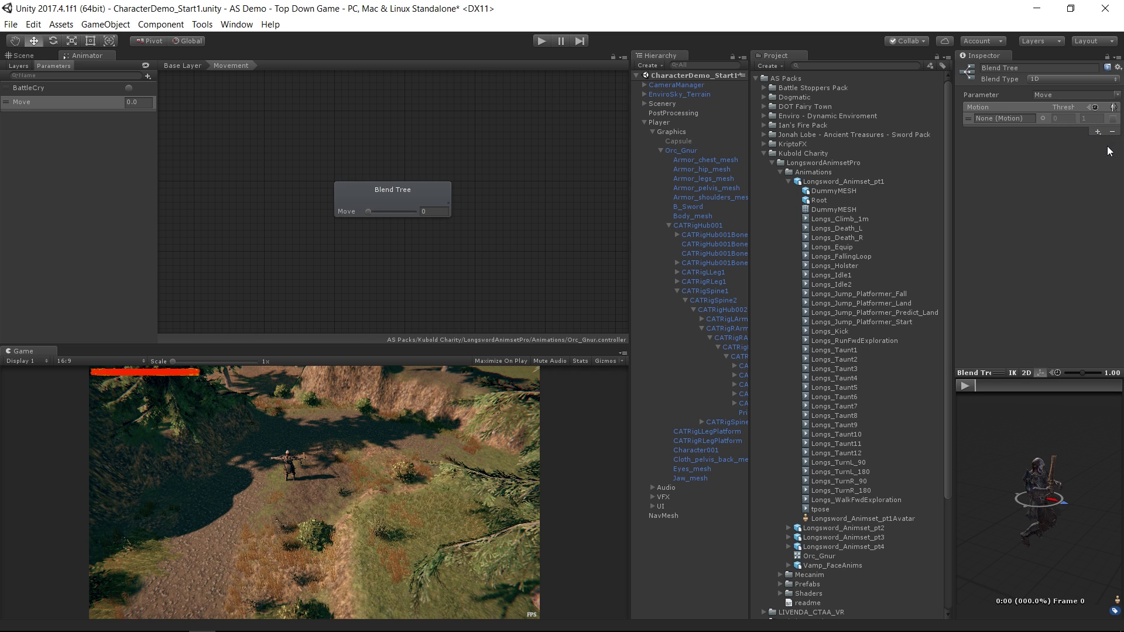
left_click(1042, 119)
type("idle")
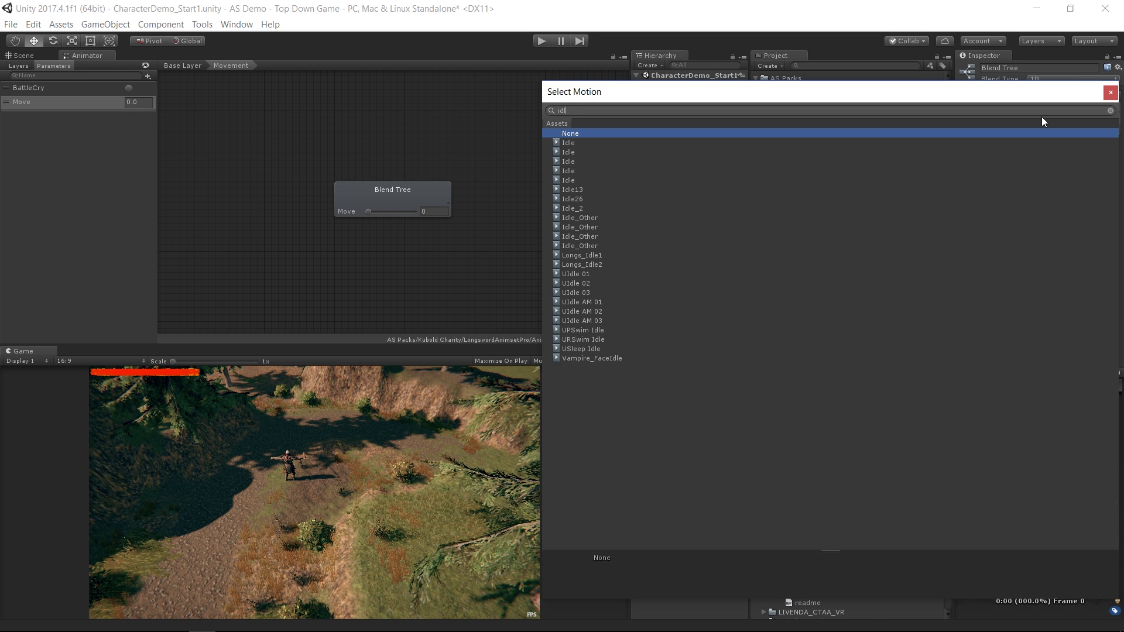
key("Down")
key("Down")
key("Down")
key("Down")
key("Down")
key("Down")
key("Down")
key("Down")
key("Down")
key("Down")
key("Down")
key("Down")
key("Down")
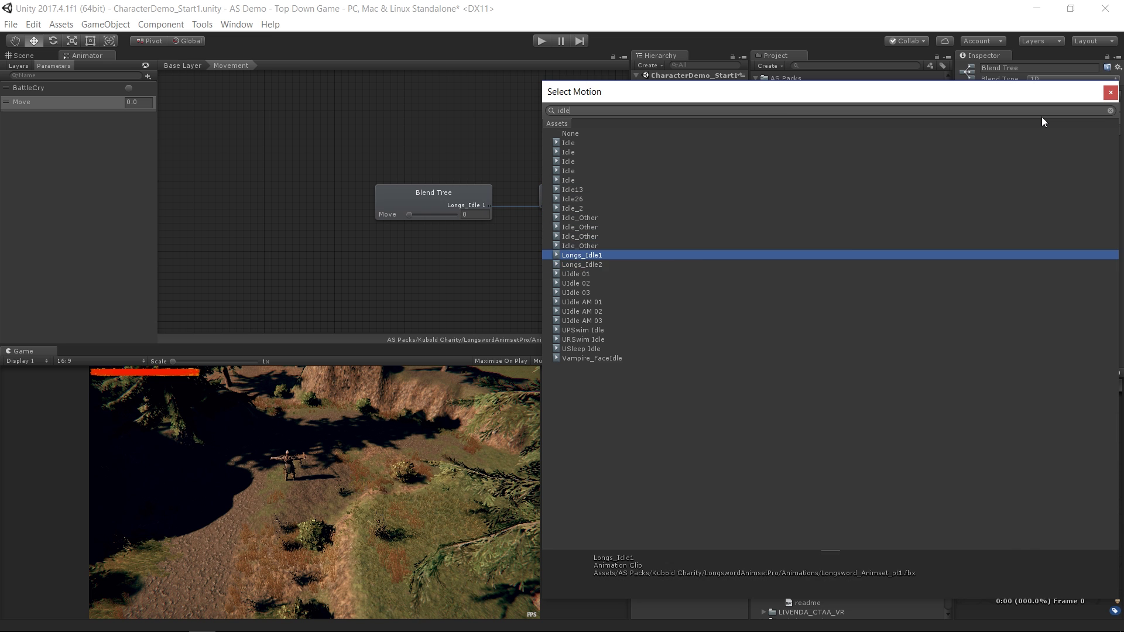
key("Return")
Add a second motion field to the blend tree and assign the Longs_WalkFwd clip to it.
left_click(1098, 132)
left_click(1083, 142)
left_click(1044, 169)
type("walk")
key("Down")
key("Down")
key("Down")
key("Down")
key("Down")
key("Down")
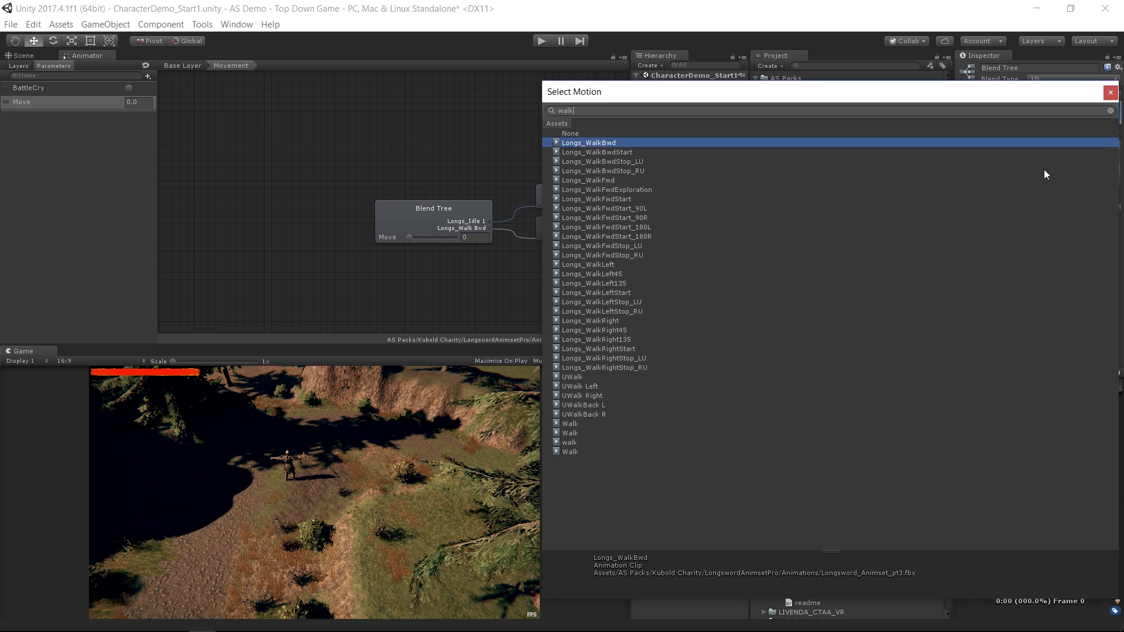
key("Up")
key("Return")
Add a third motion field to the blend tree and assign the Longs_RunFwd clip to it.
left_click(1097, 182)
left_click(1082, 193)
left_click(1040, 181)
type("run")
key("Down")
key("Down")
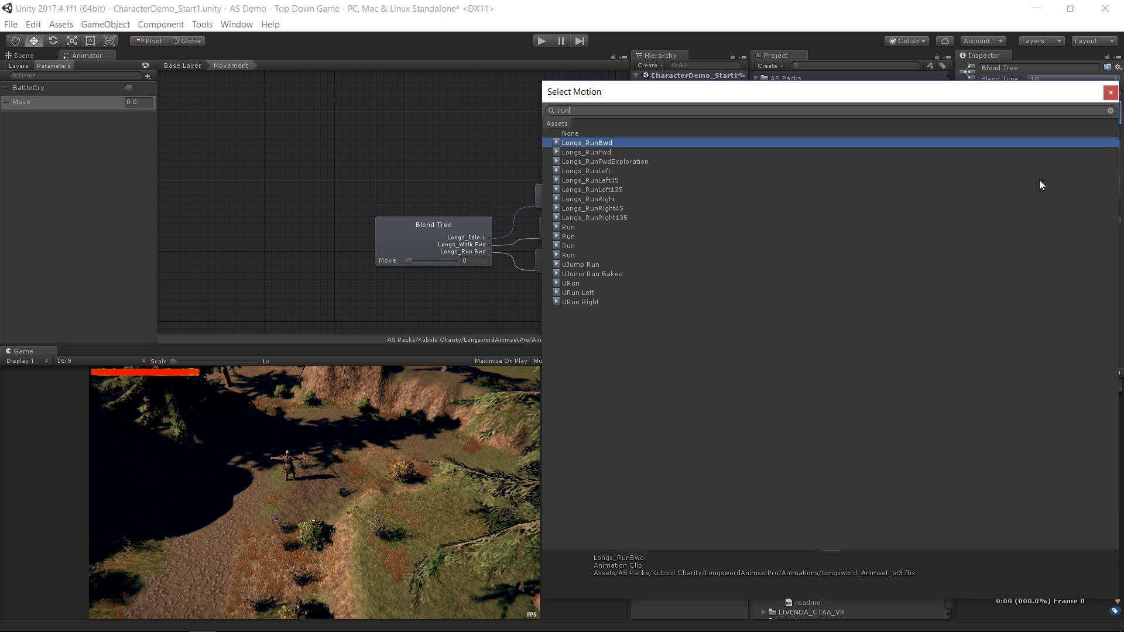
key("Return")
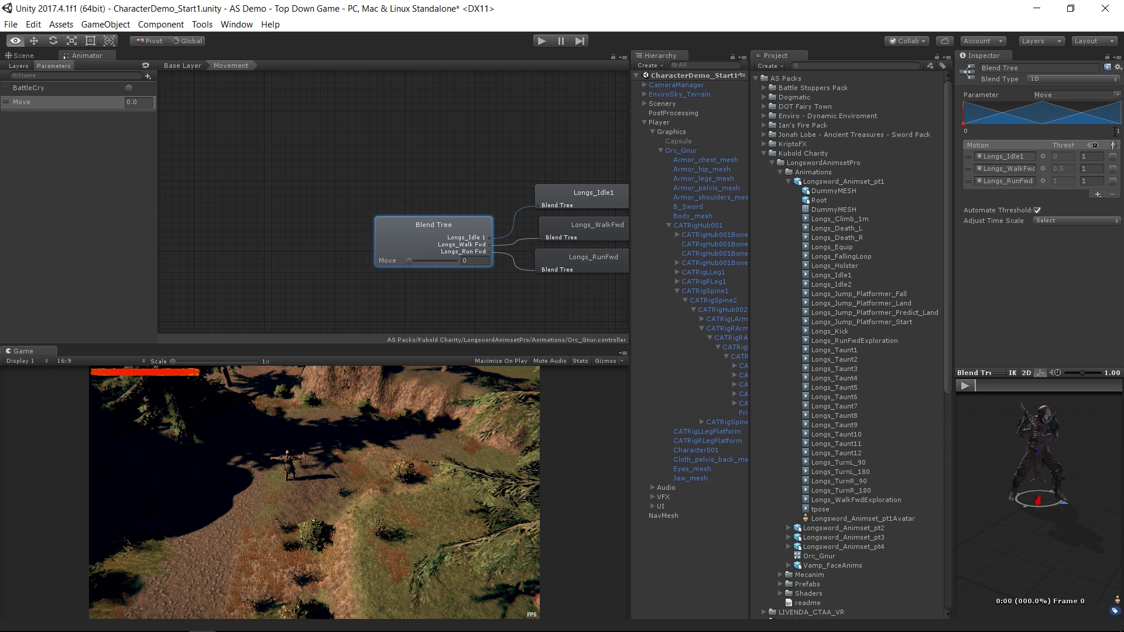
Set the upper end of the blend tree's Move threshold range to 2.
left_click(1115, 131)
type("2")
key("Return")
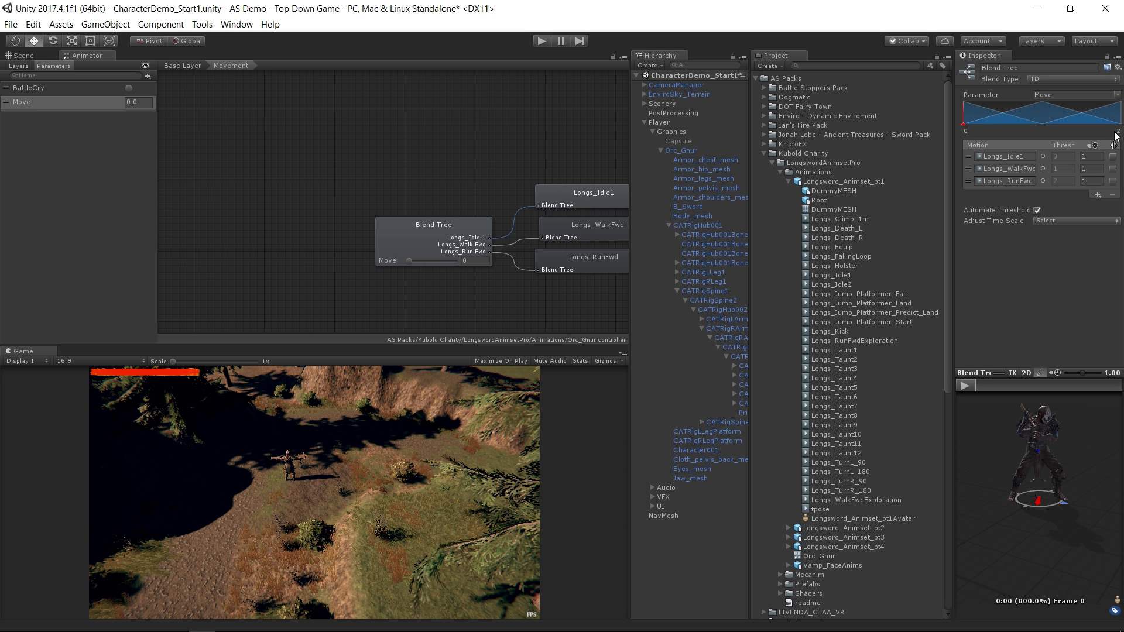
Play the blend tree preview and raise the Move value to check the blend from idle to run.
left_click(963, 387)
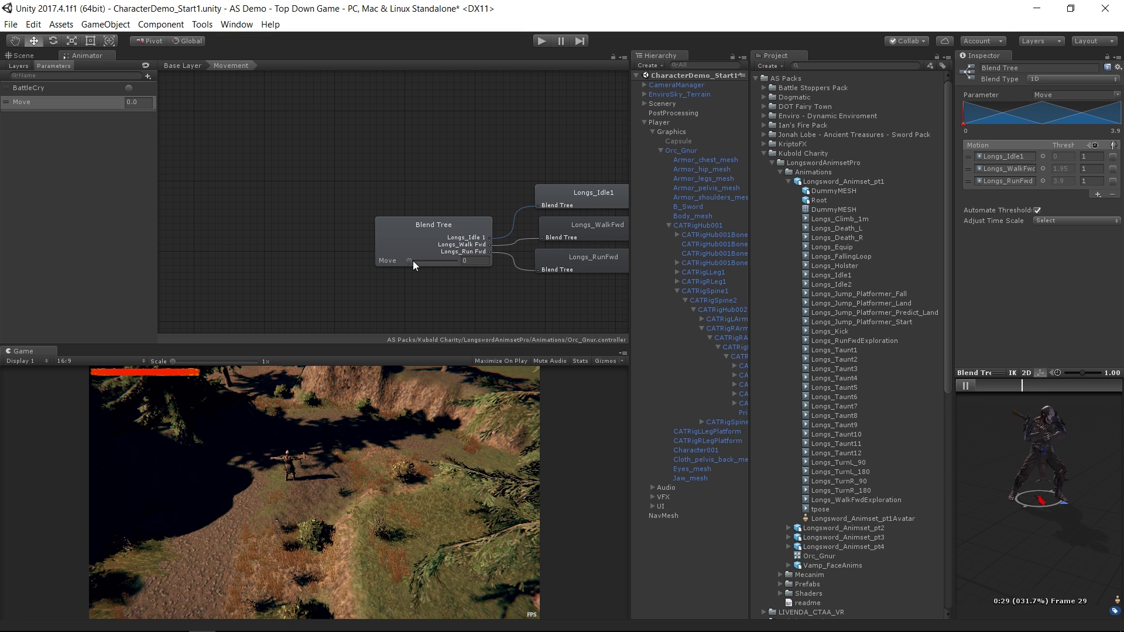
mouse_move(413, 262)
left_mouse_down()
mouse_move(514, 273)
mouse_move(496, 281)
mouse_move(428, 261)
mouse_move(476, 267)
mouse_move(388, 278)
mouse_move(484, 283)
left_mouse_up()
Return to the Base Layer and make Movement the layer's default state.
left_click(191, 65)
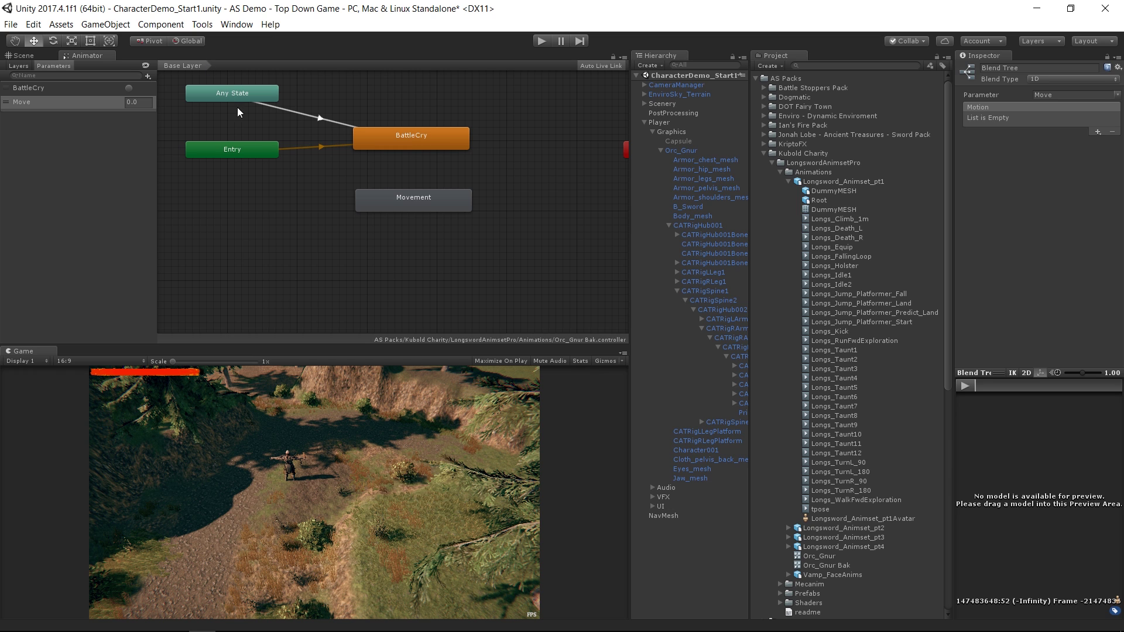
right_click(451, 205)
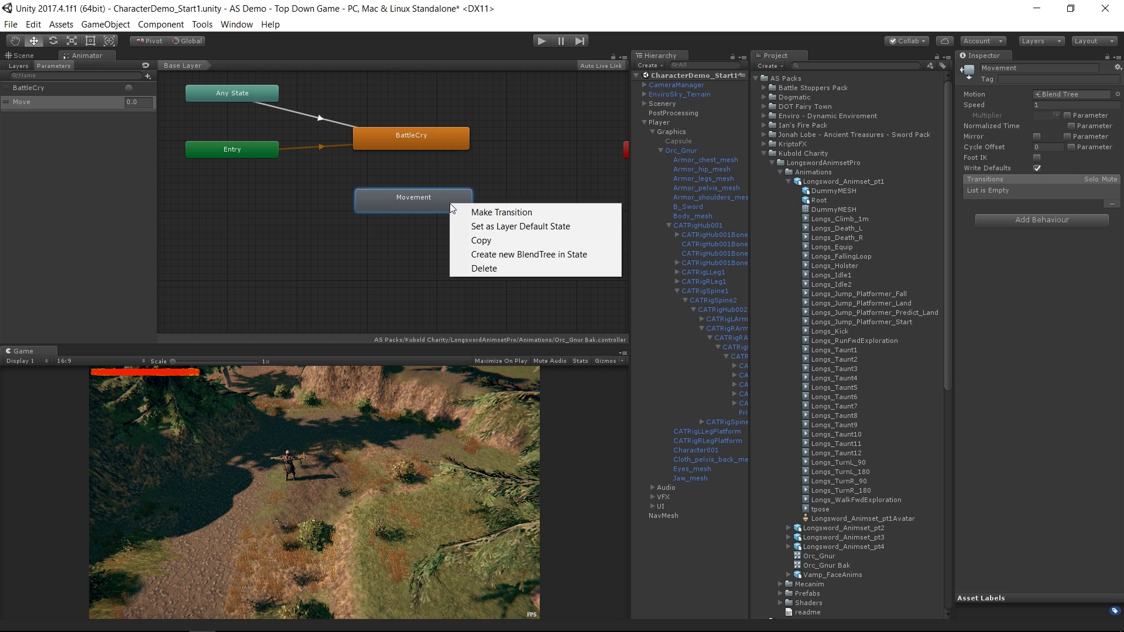
left_click(599, 232)
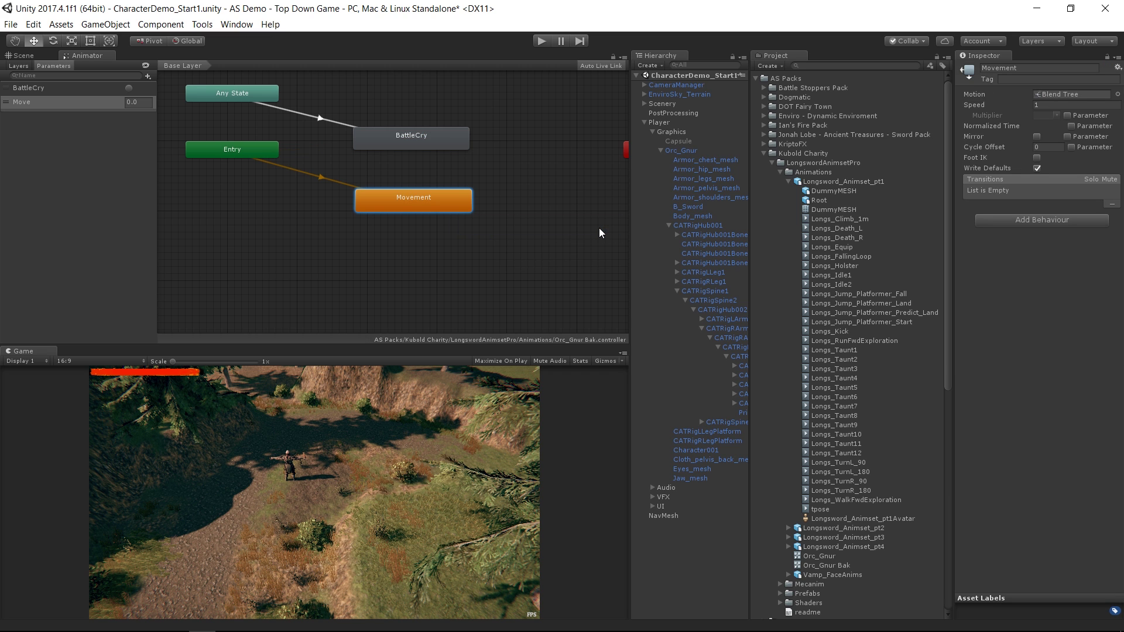
Create a transition from the BattleCry state to the Movement state.
left_click(458, 137)
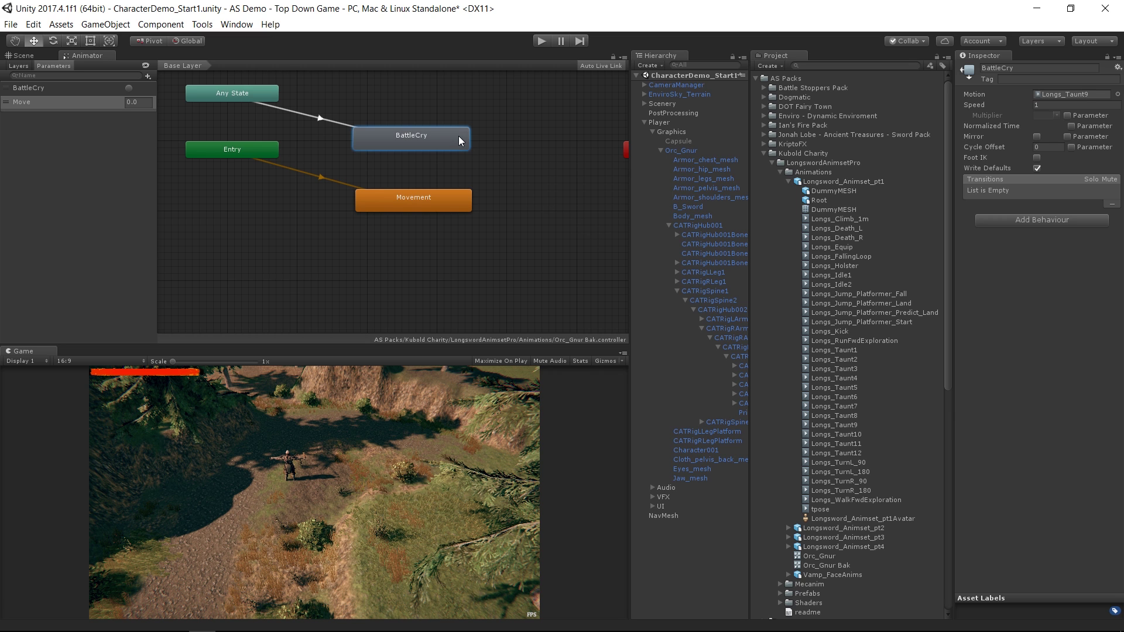
right_click(458, 136)
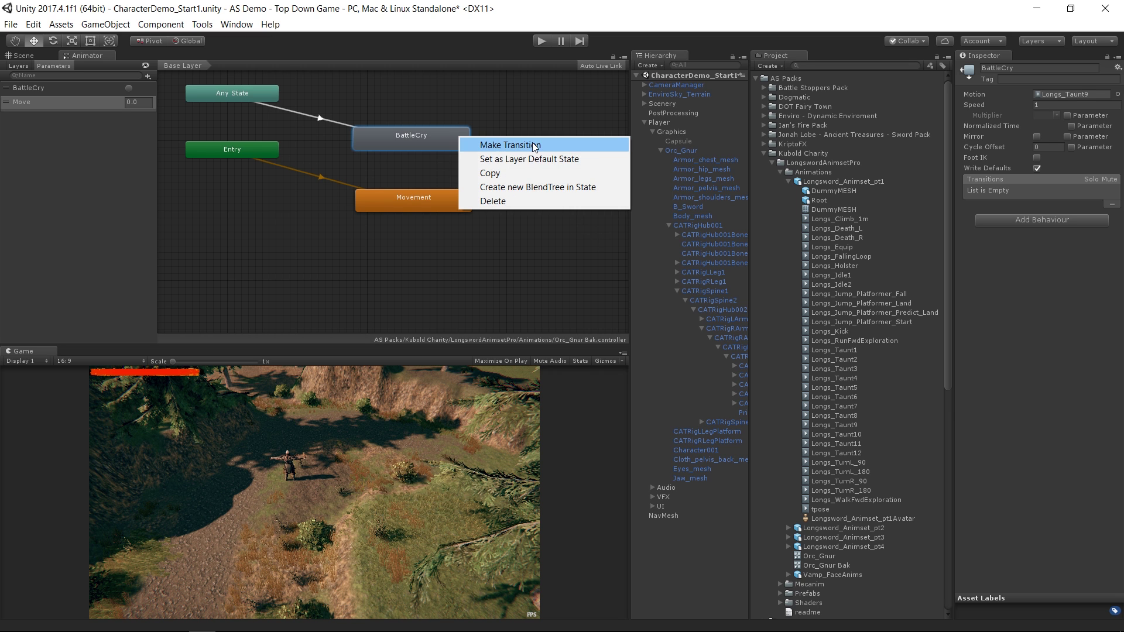
left_click(597, 148)
left_click(468, 198)
left_click(403, 91)
scroll(402, 91, "up", 1)
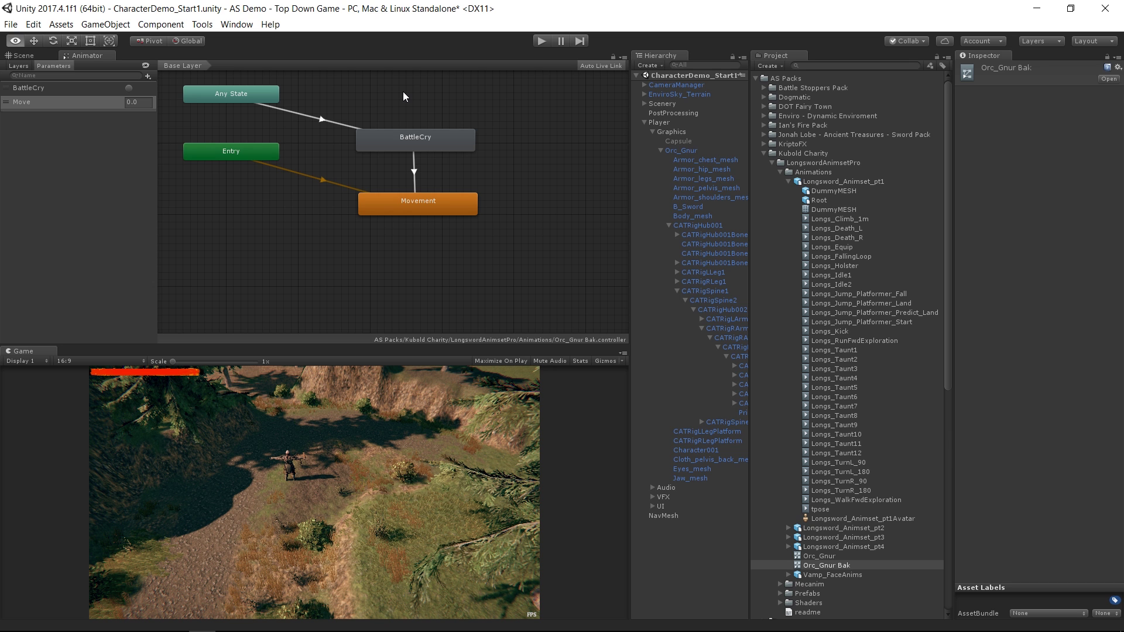
Return to the scene view, select Player, and assign Orc_Gnur as the Animator of its Player Controller Simple component.
left_click(12, 57)
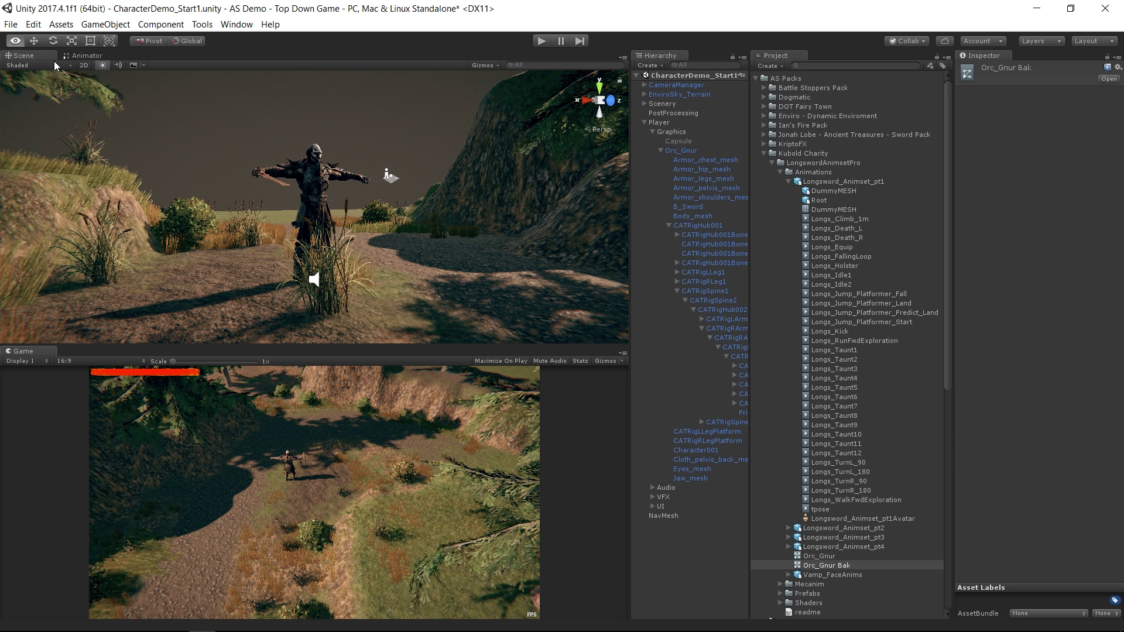
left_click(685, 122)
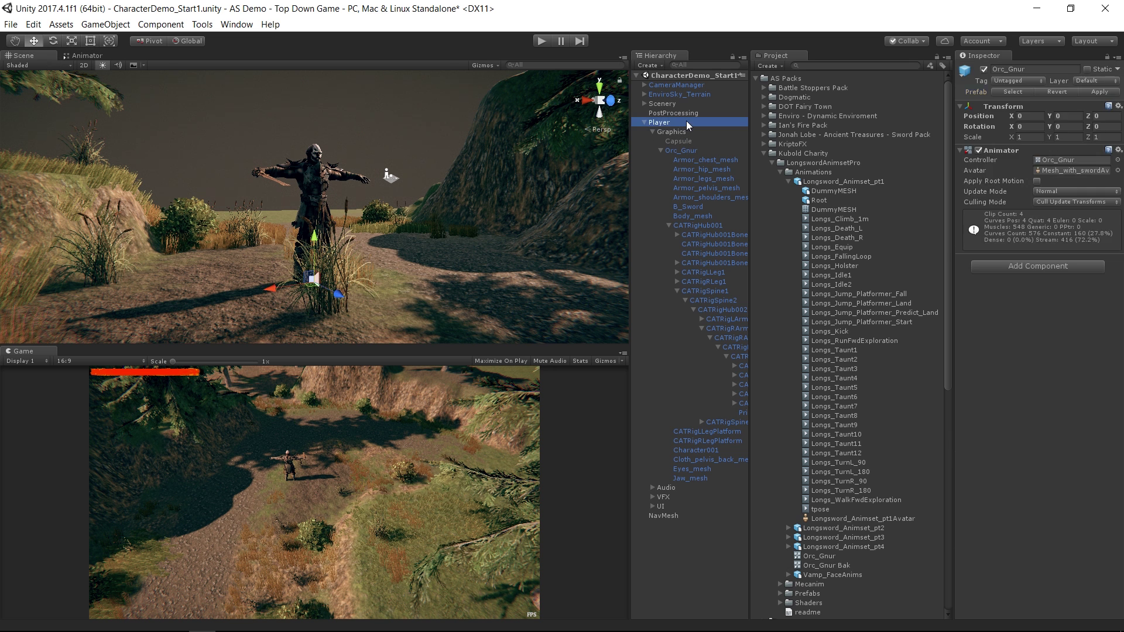
left_click_drag(822, 228, 1098, 614)
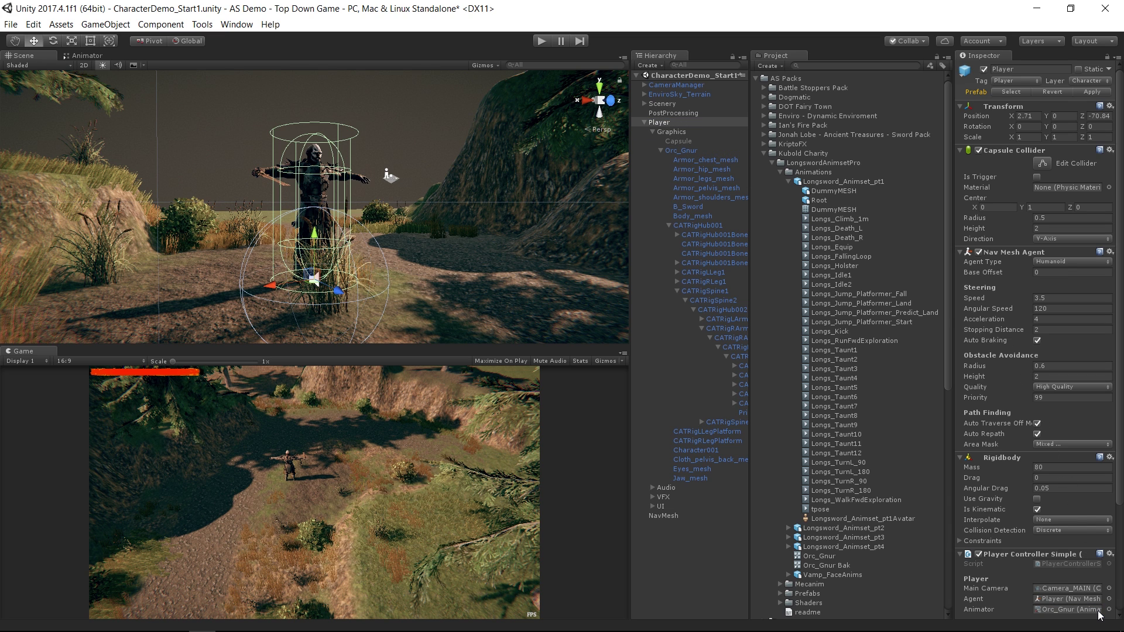
Run the game and send the orc to several spots on the terrain to test its idle and run animations.
left_click(541, 41)
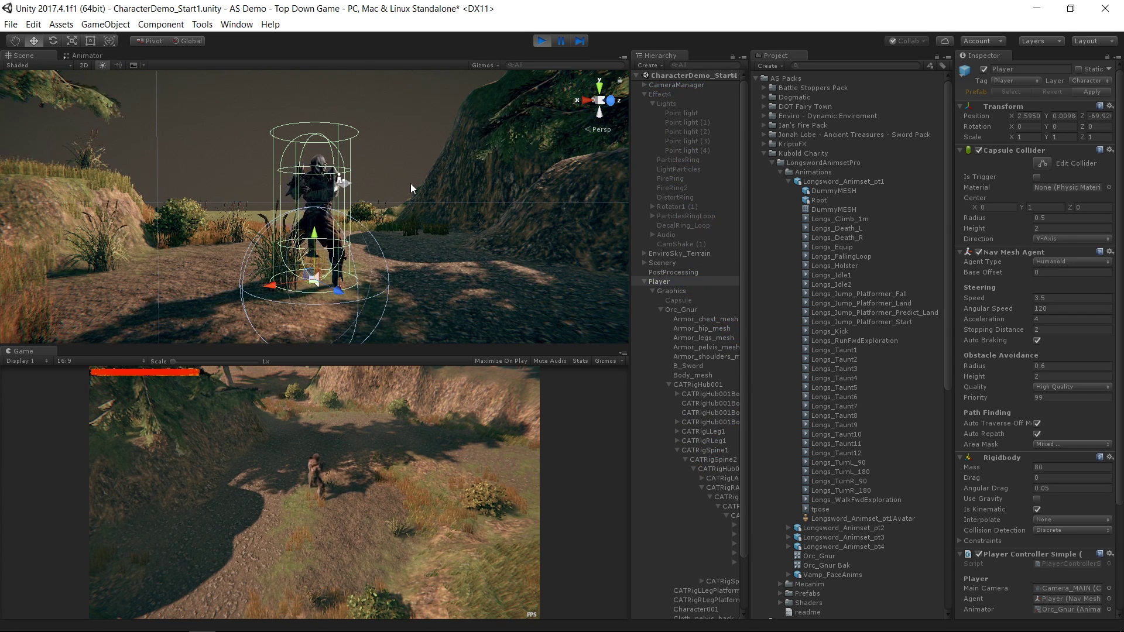
left_click(374, 433)
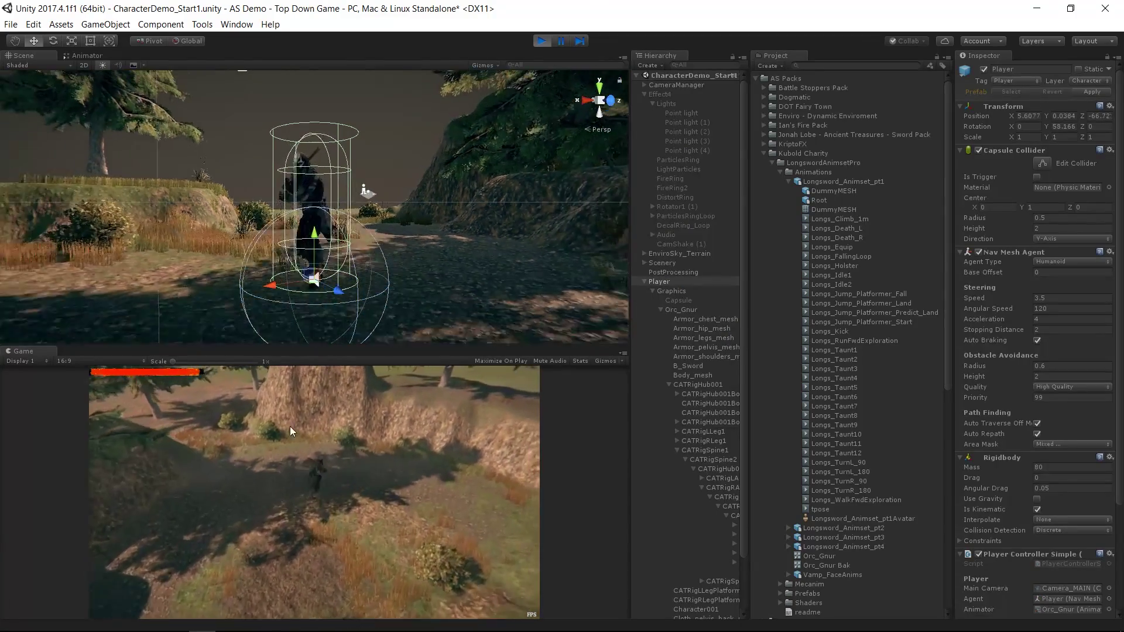
left_click(205, 438)
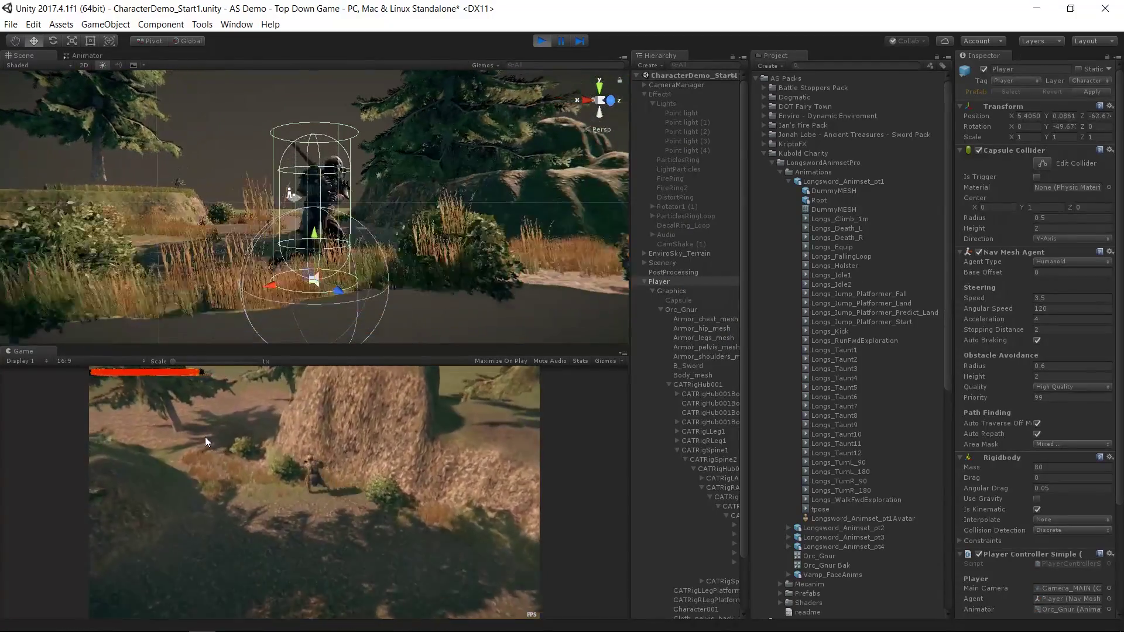
left_click(222, 430)
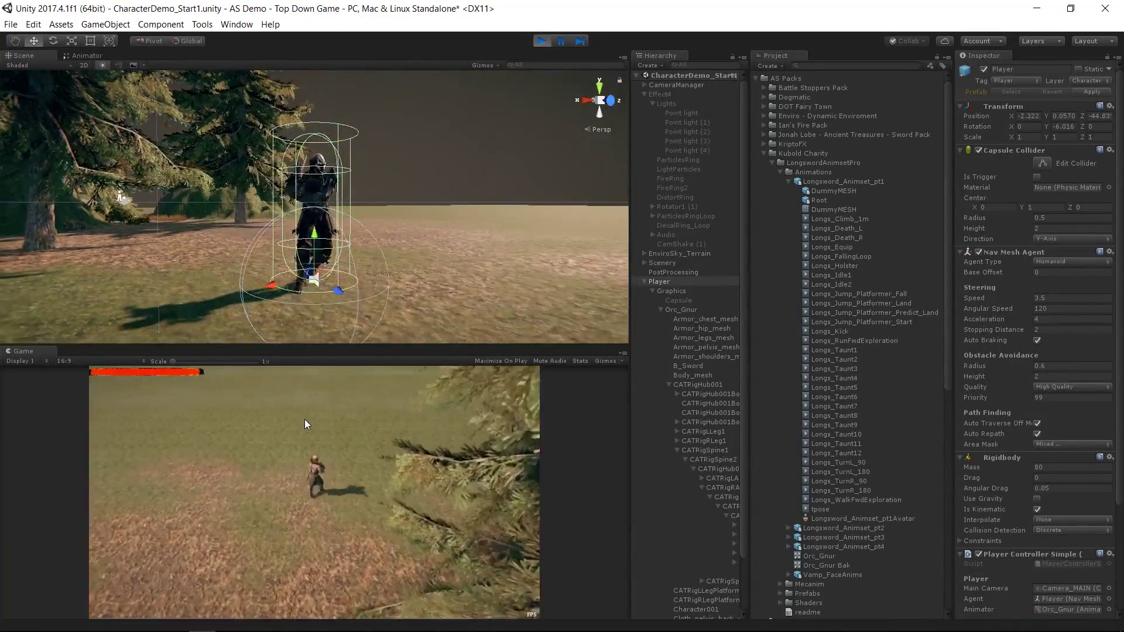
Trigger the battle cry in the open field and move the orc on across the grass to check the return to movement.
key("space")
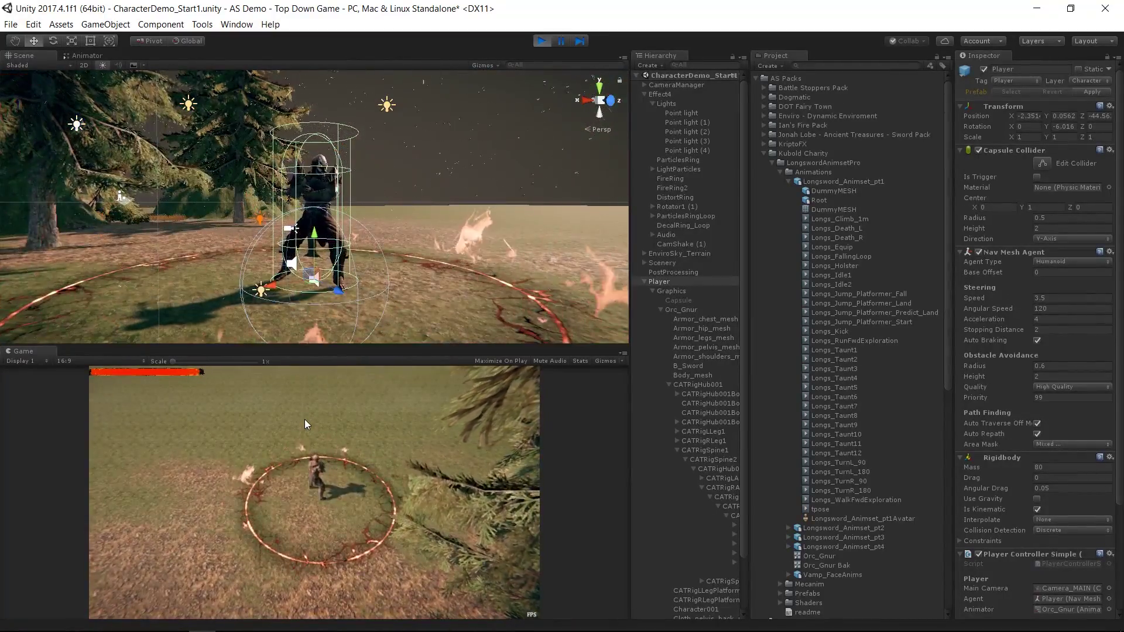
left_click(305, 419)
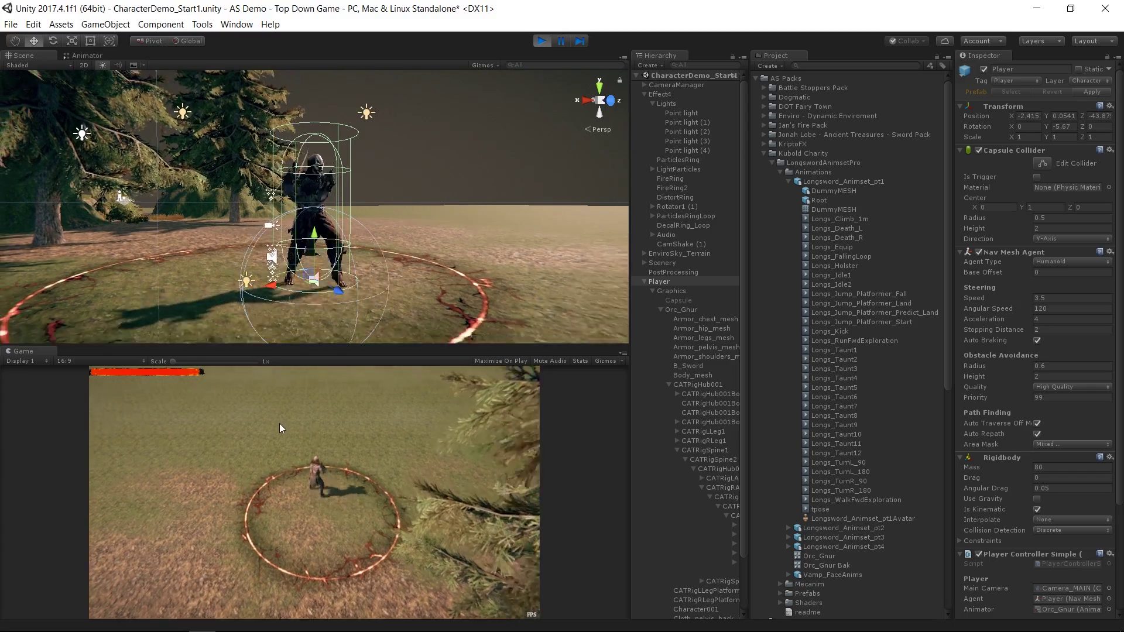
left_click(279, 424)
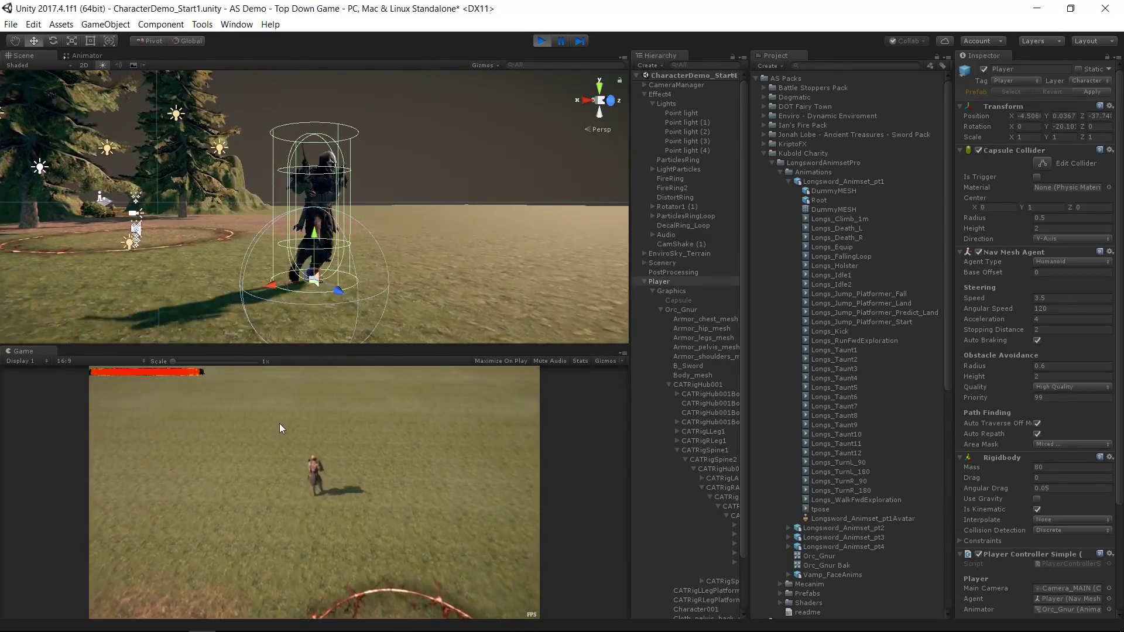
left_click(178, 461)
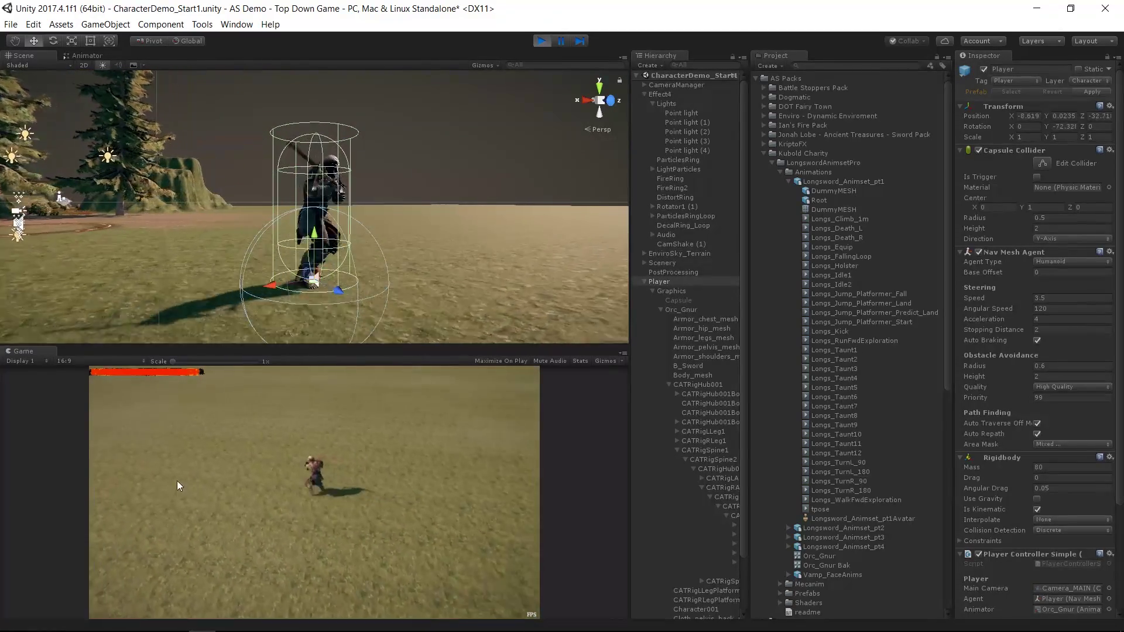
Run the orc back to the shaded area by the rocks, repeat the battle cry there and exit play mode.
mouse_move(174, 486)
left_mouse_down()
mouse_move(174, 534)
mouse_move(232, 574)
mouse_move(339, 595)
mouse_move(397, 580)
left_mouse_up()
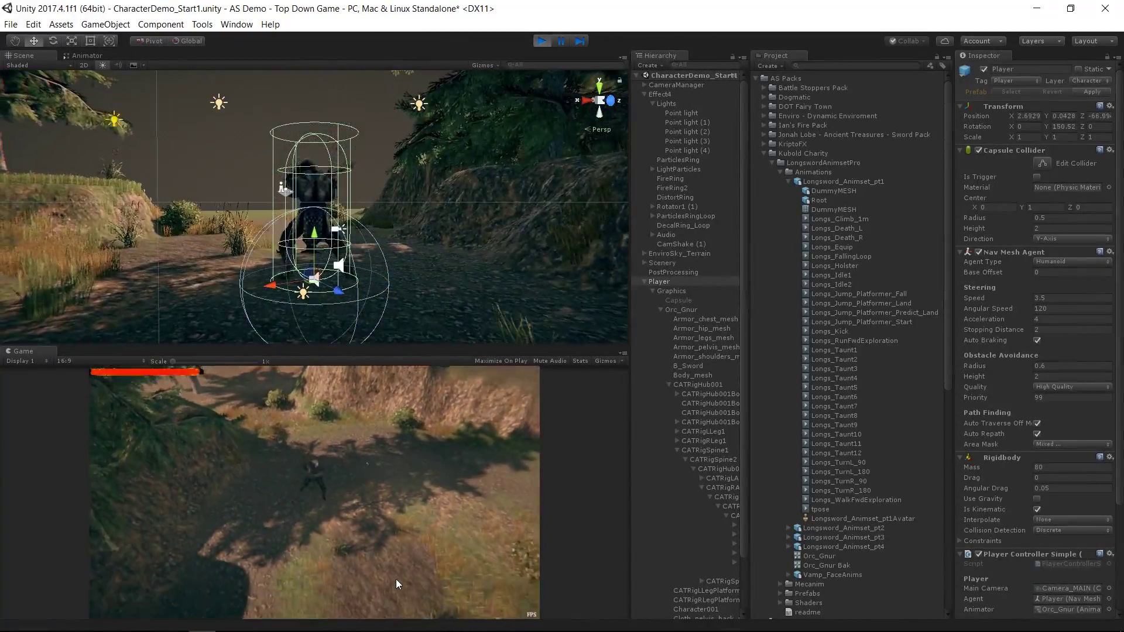
key("1")
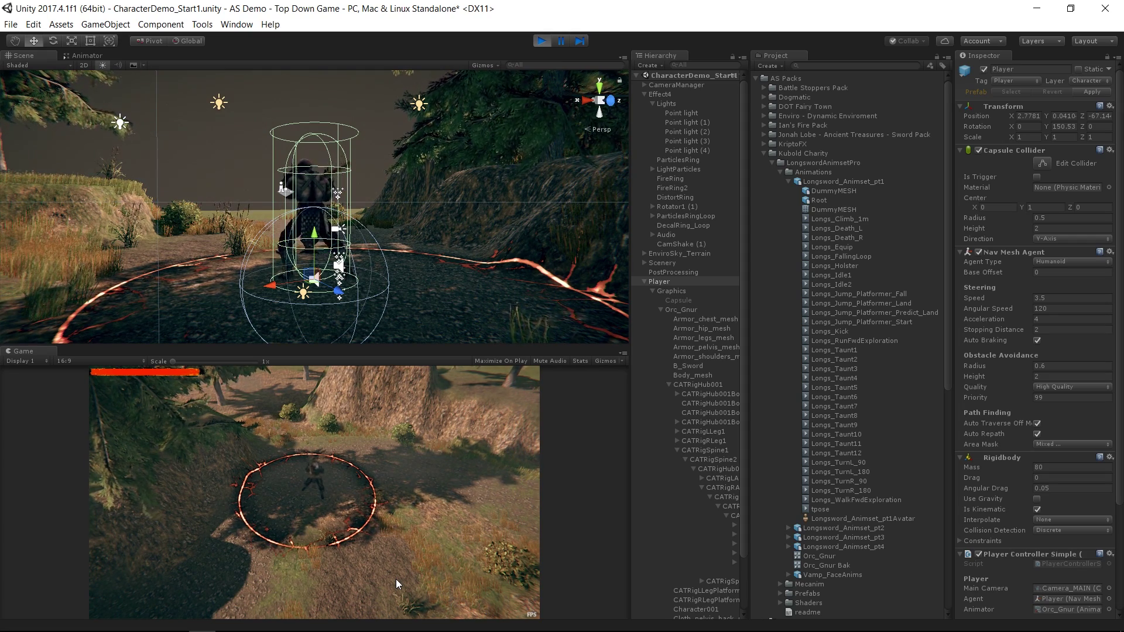
left_click(543, 44)
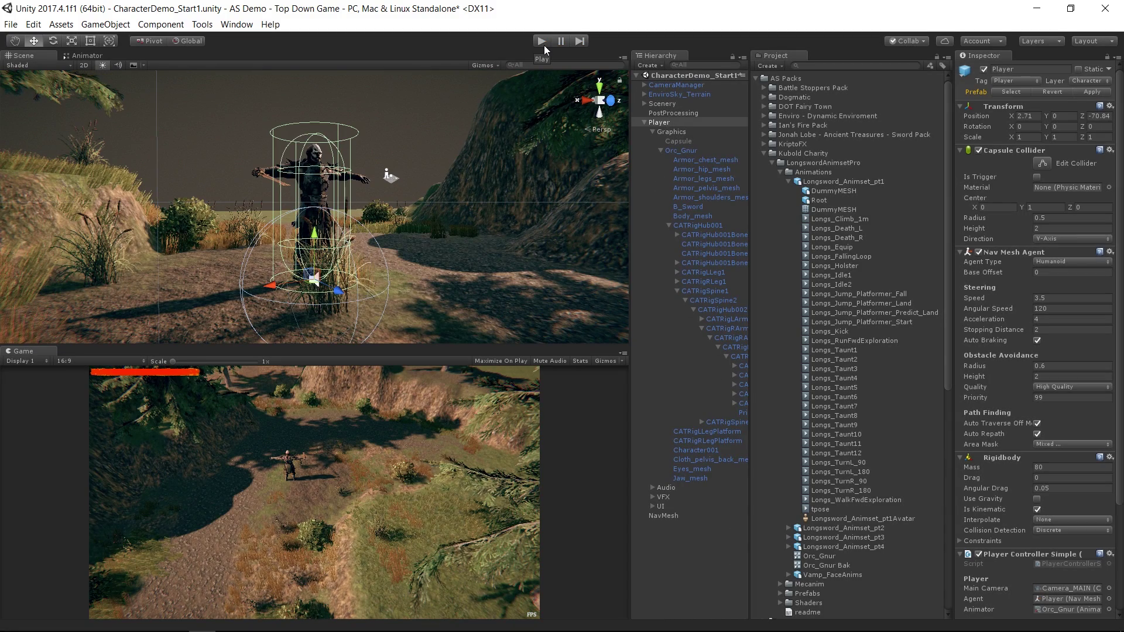